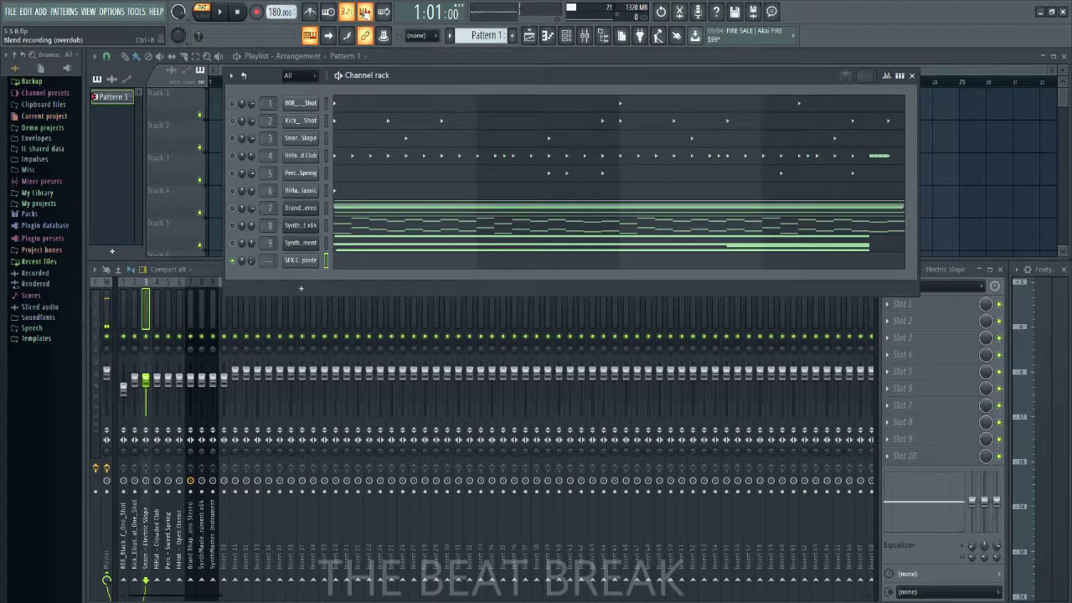
# Step: Close the tempo tapper, turn on the metronome and play Pattern 1 to hear the 180 BPM tempo
pyautogui.click(659, 40)
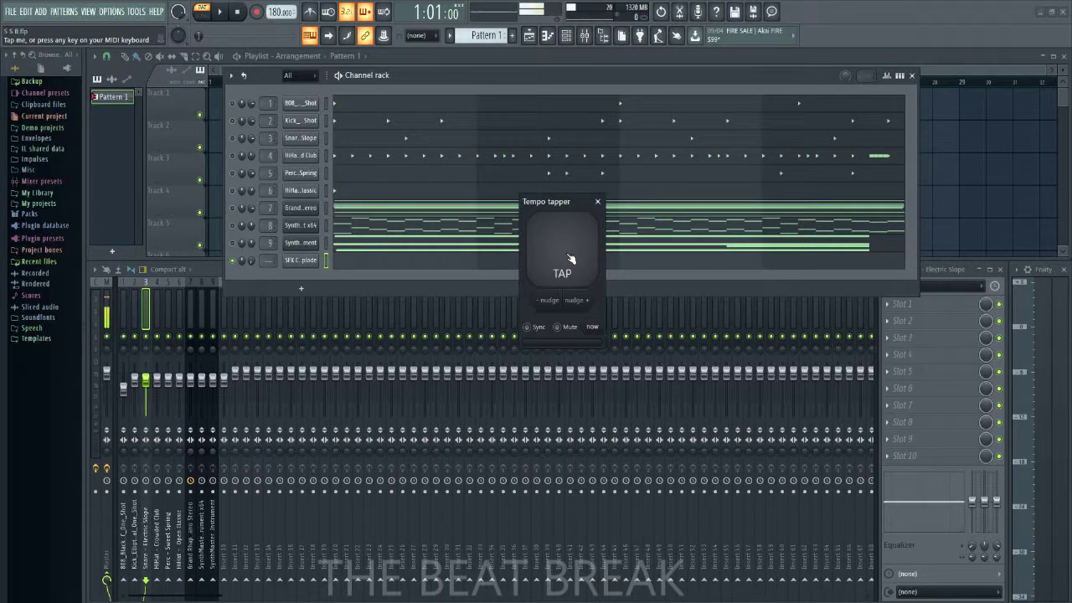
pyautogui.click(597, 201)
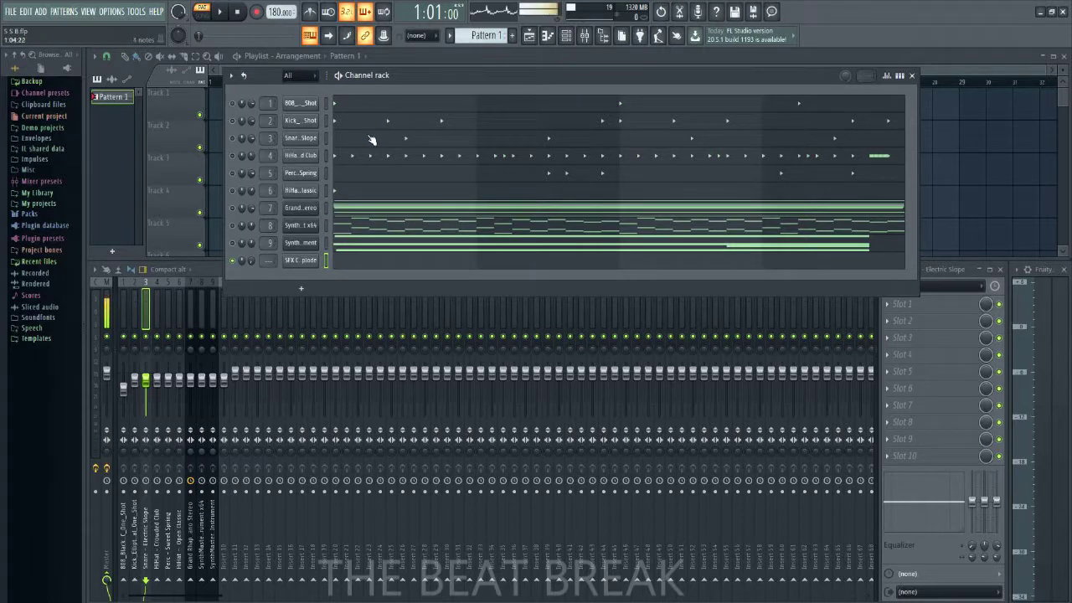
pyautogui.click(313, 15)
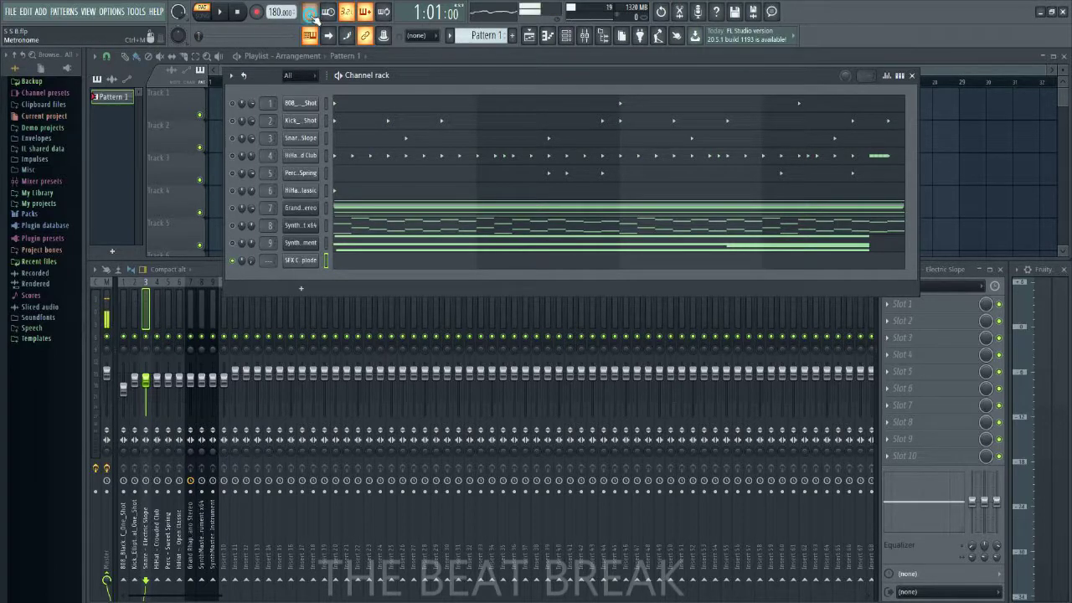
pyautogui.click(222, 13)
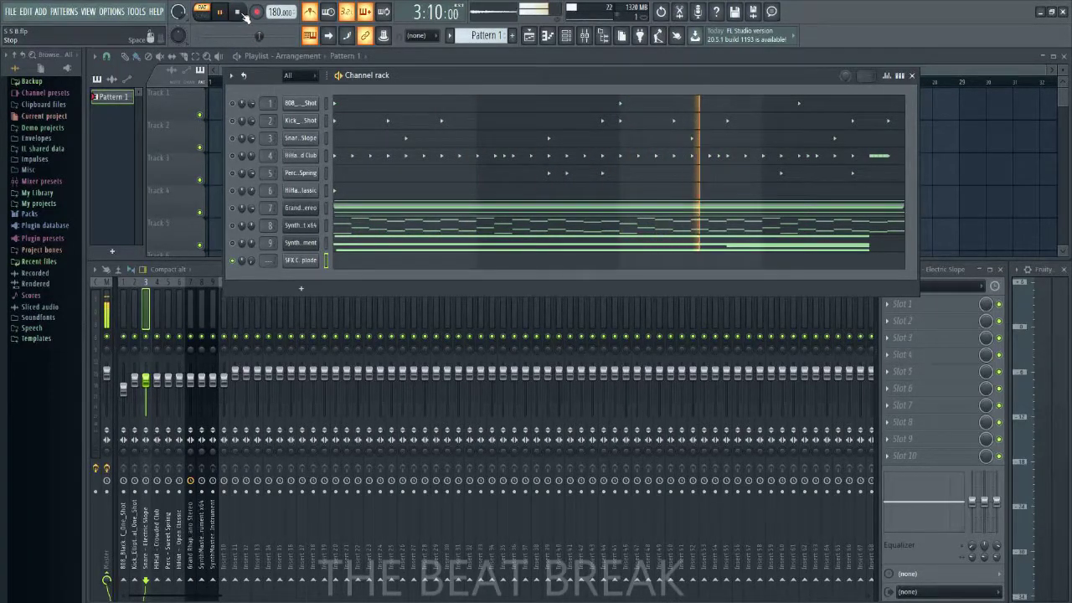
pyautogui.click(244, 15)
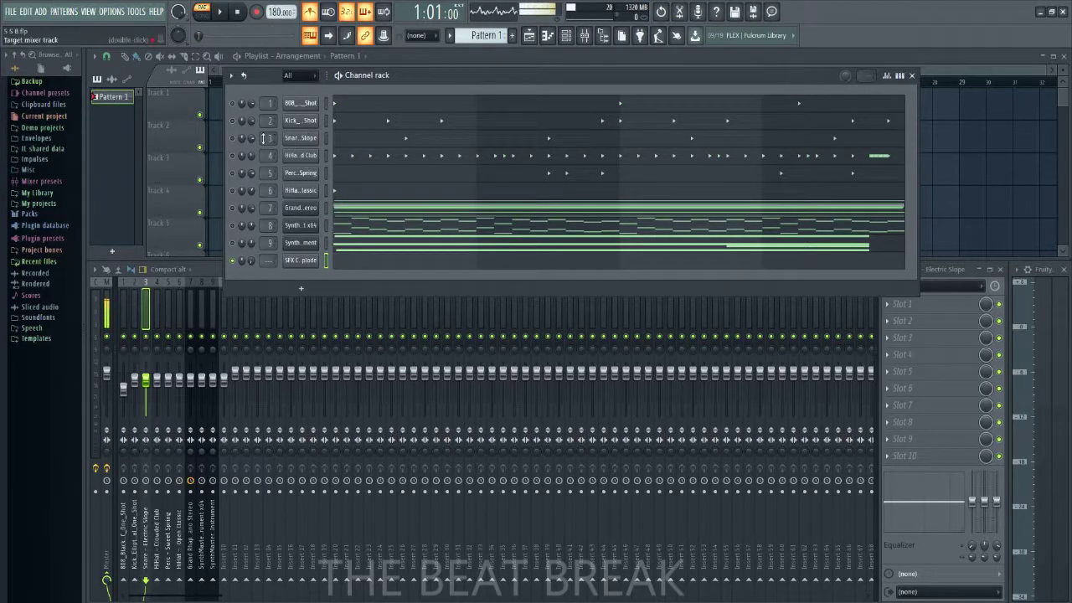
# Step: Unmute the Snare - Electric Slope channel and preview its sample
pyautogui.click(300, 138)
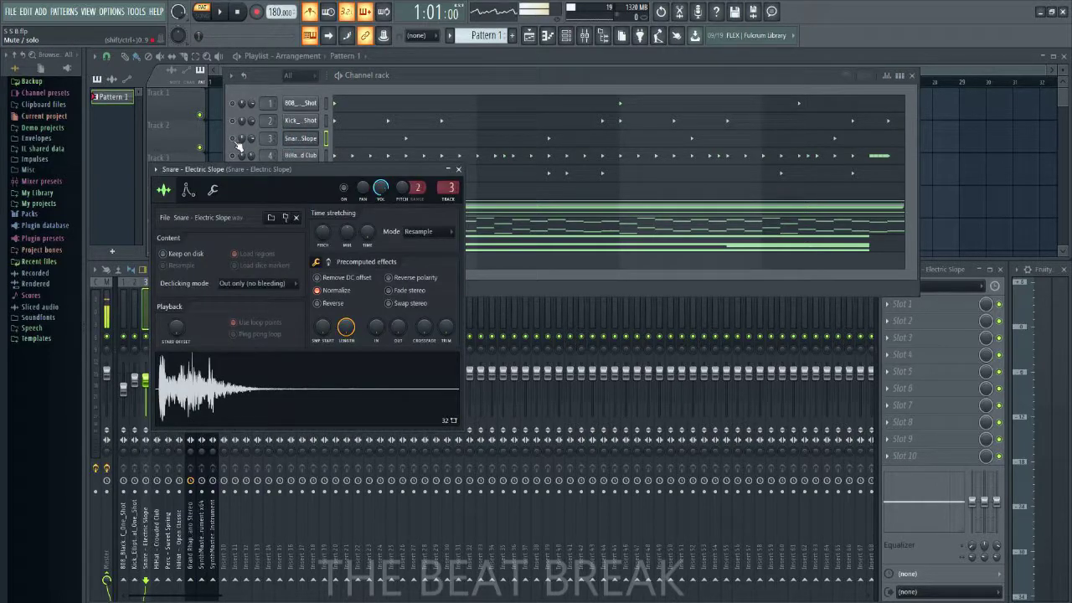
pyautogui.click(233, 139)
pyautogui.click(259, 401)
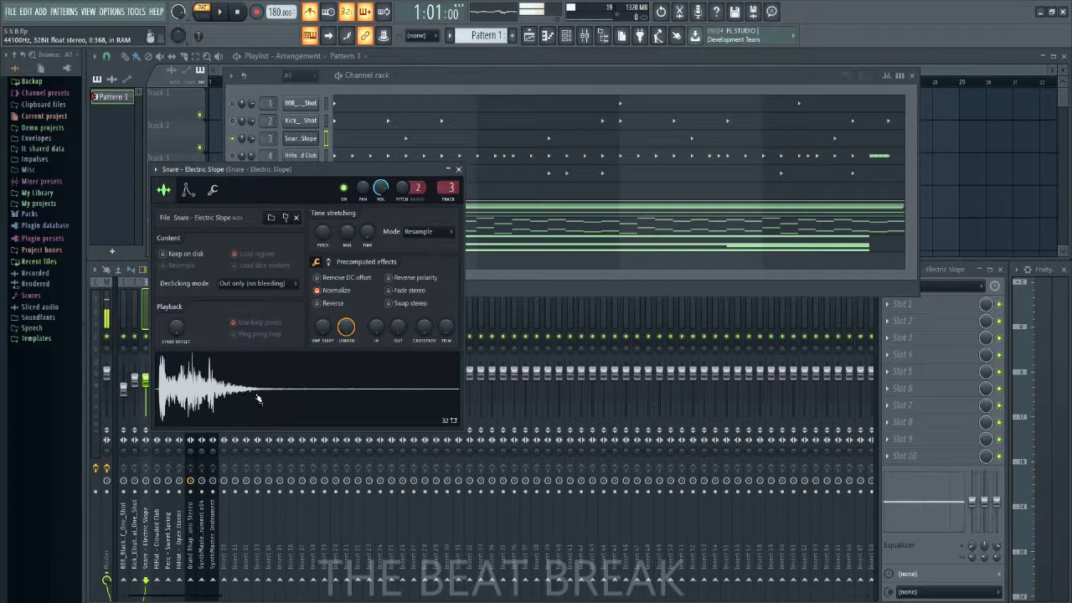
pyautogui.click(459, 170)
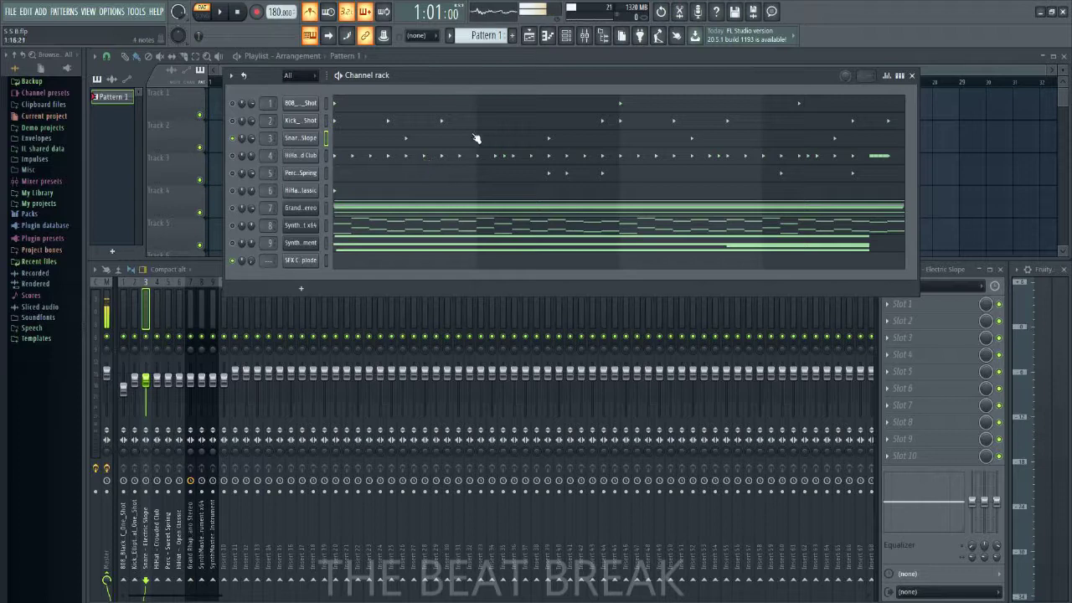
# Step: Open the snare's notes in the piano roll, play them against the metronome, and switch the metronome off
pyautogui.click(442, 140)
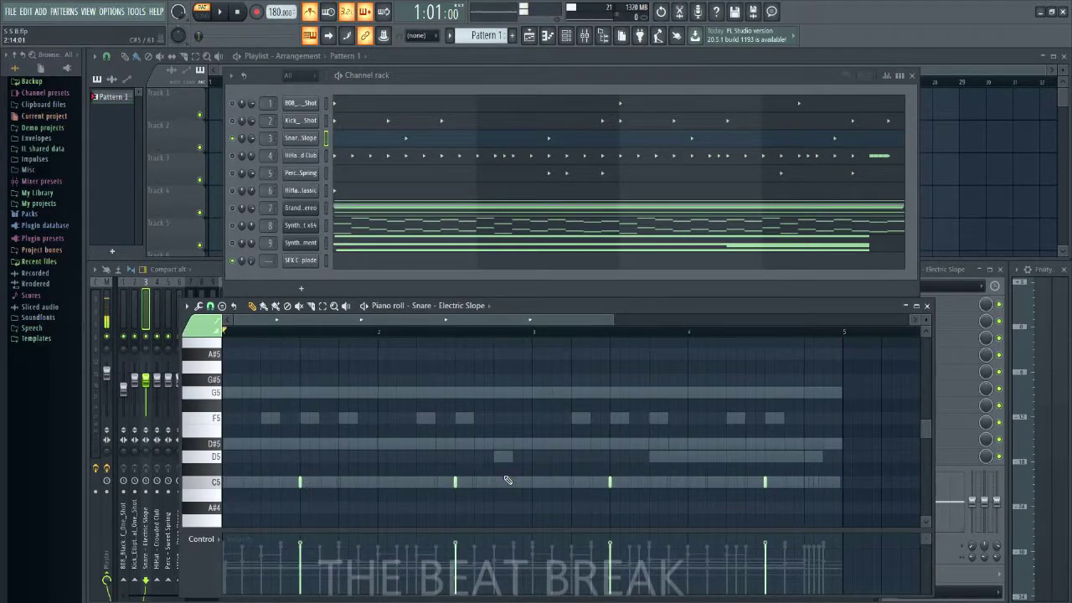
pyautogui.click(219, 11)
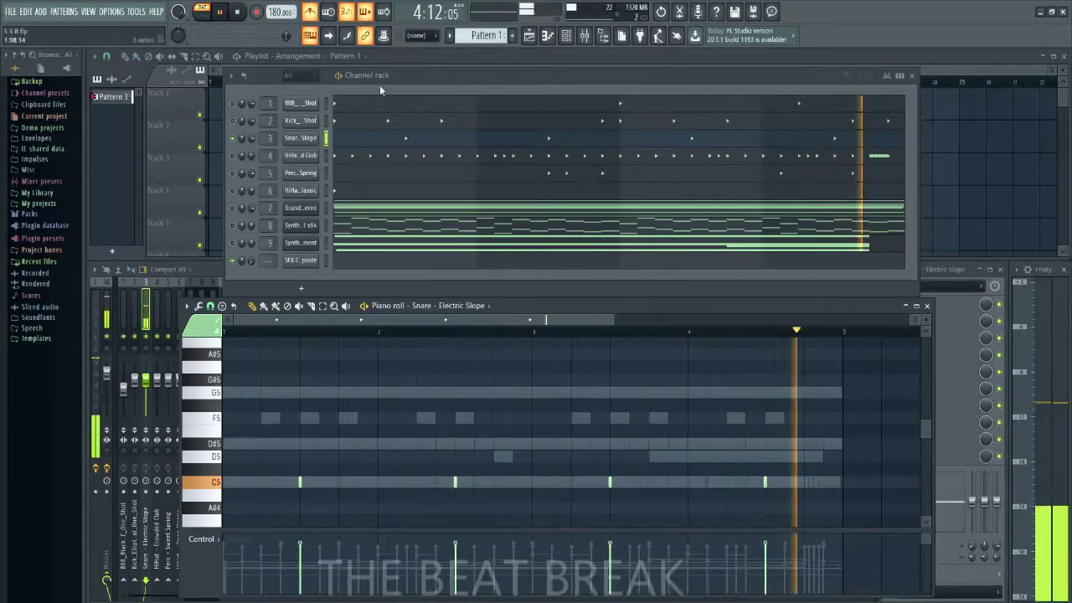
pyautogui.click(240, 14)
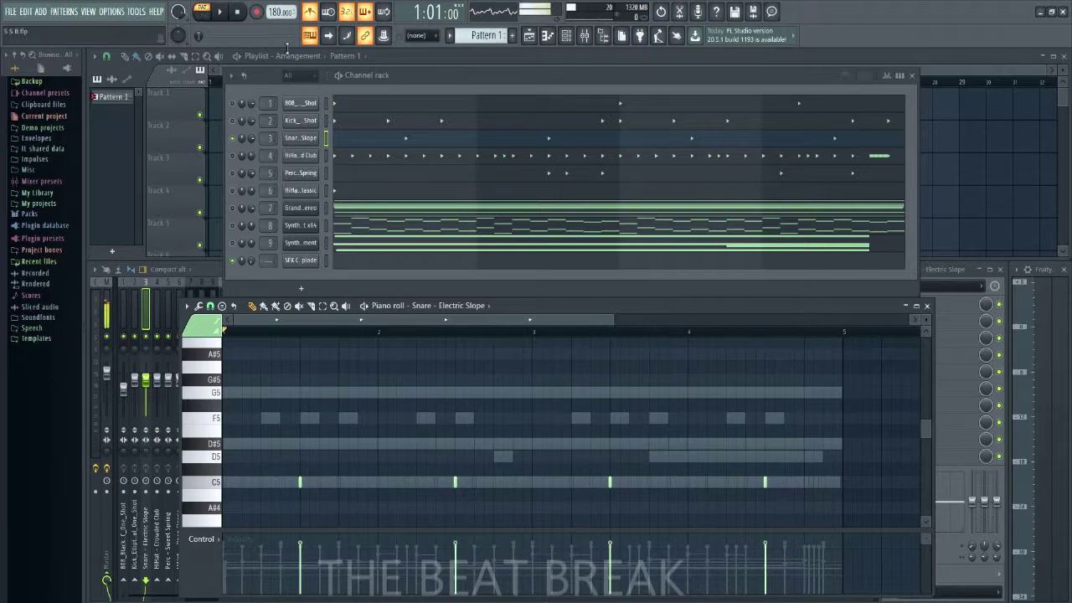
pyautogui.click(320, 12)
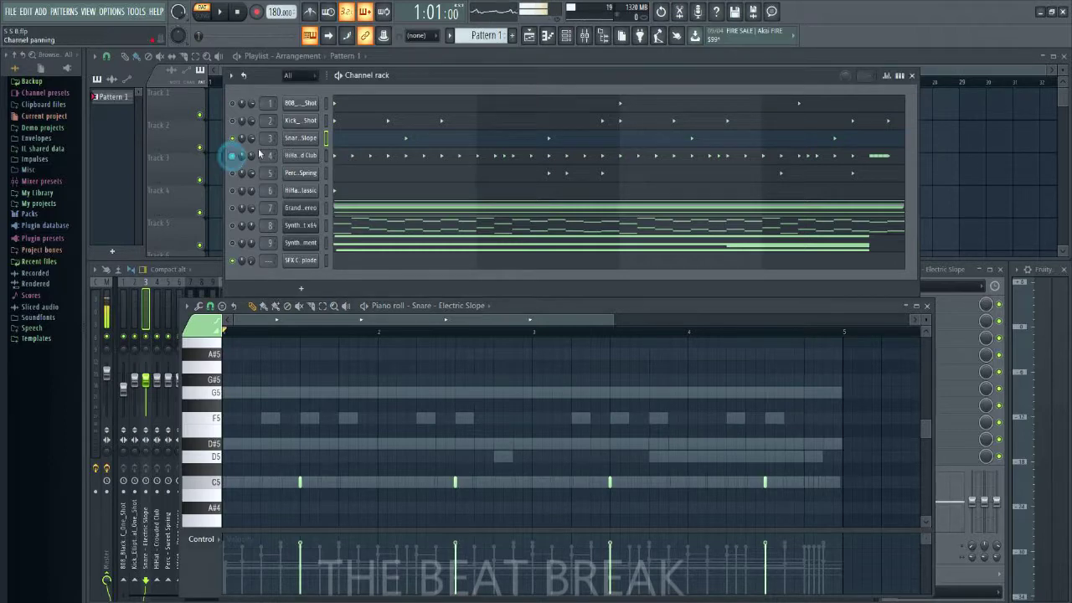
# Step: Unmute the HiHat - Crowded Club channel, check its sample settings, and open its notes in the piano roll
pyautogui.click(301, 156)
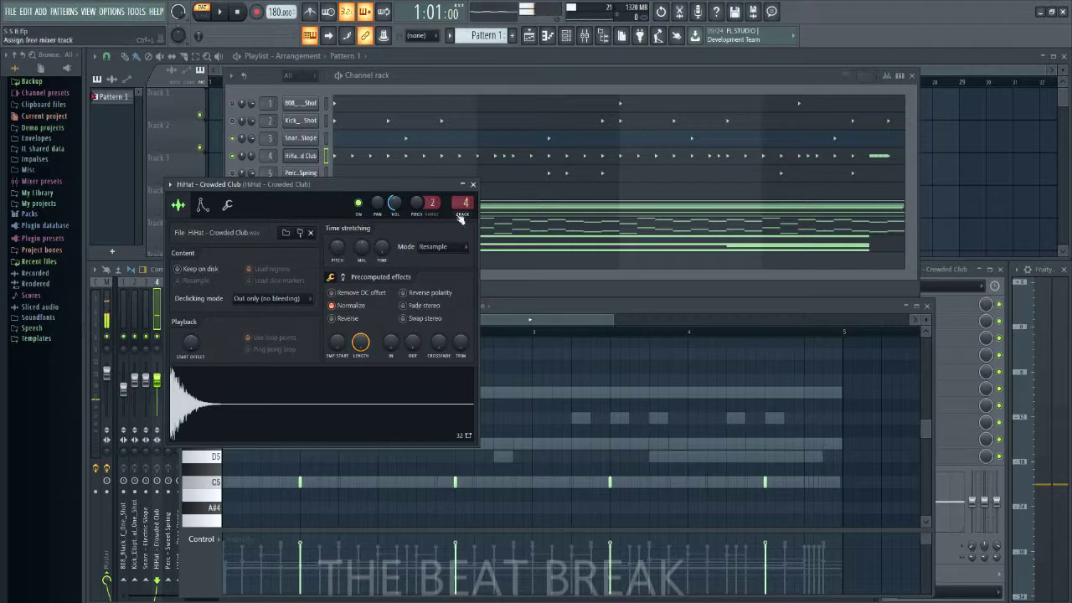
pyautogui.click(473, 184)
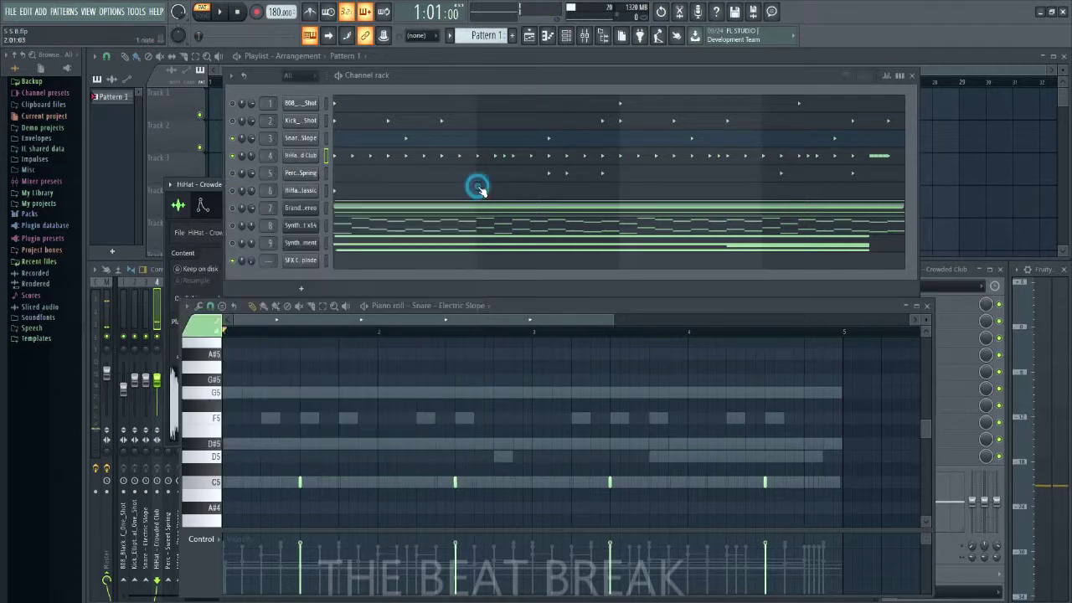
pyautogui.click(390, 158)
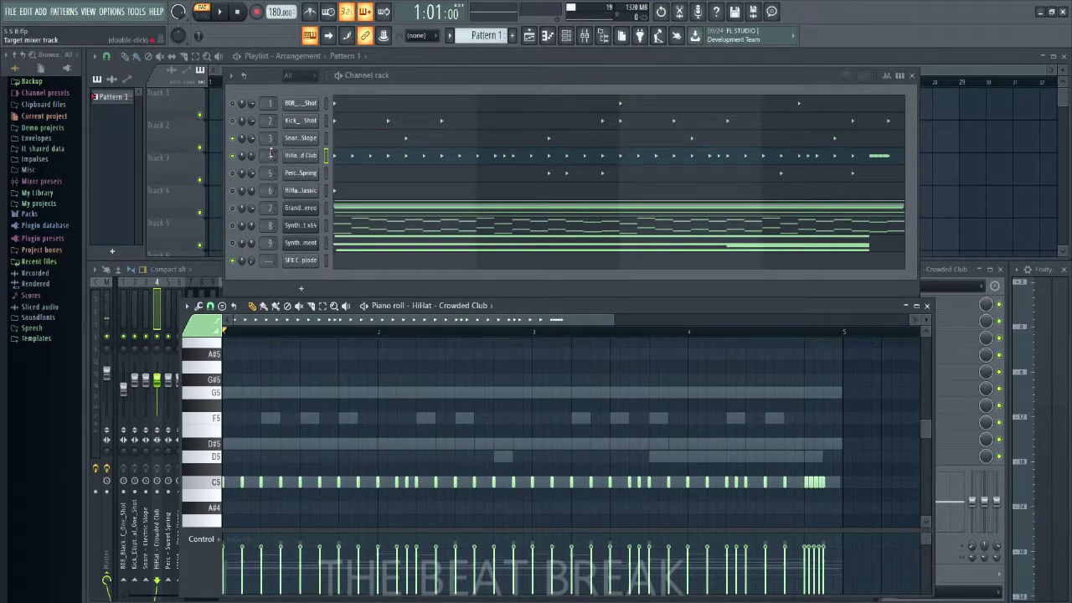
# Step: Review the hi-hat channel's sampler settings and its options for filling every 2, 4 or 8 steps
pyautogui.click(300, 156)
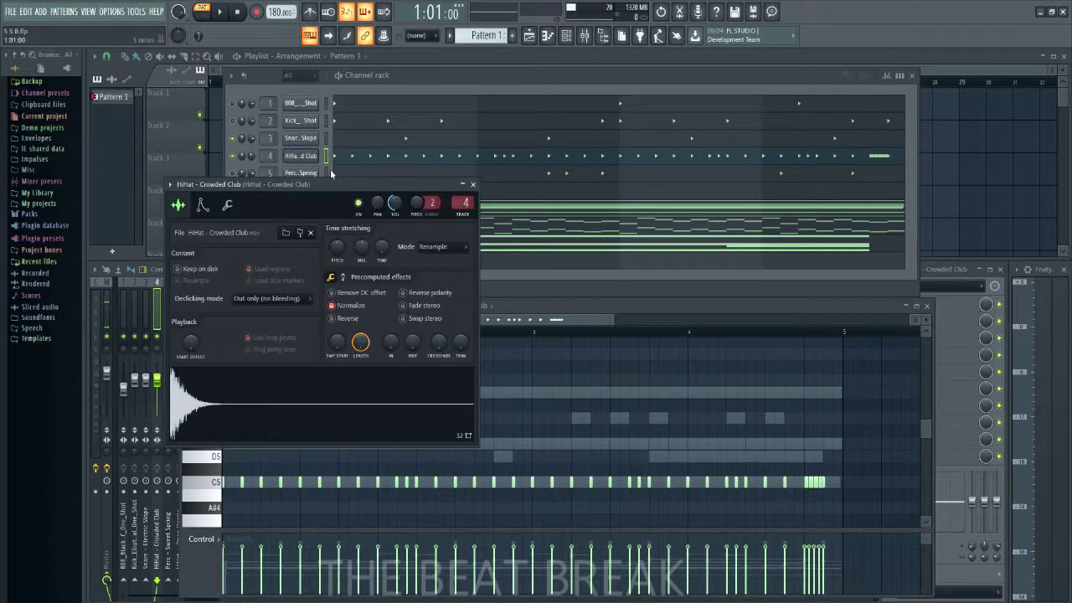
pyautogui.click(300, 158)
pyautogui.rightClick(307, 152)
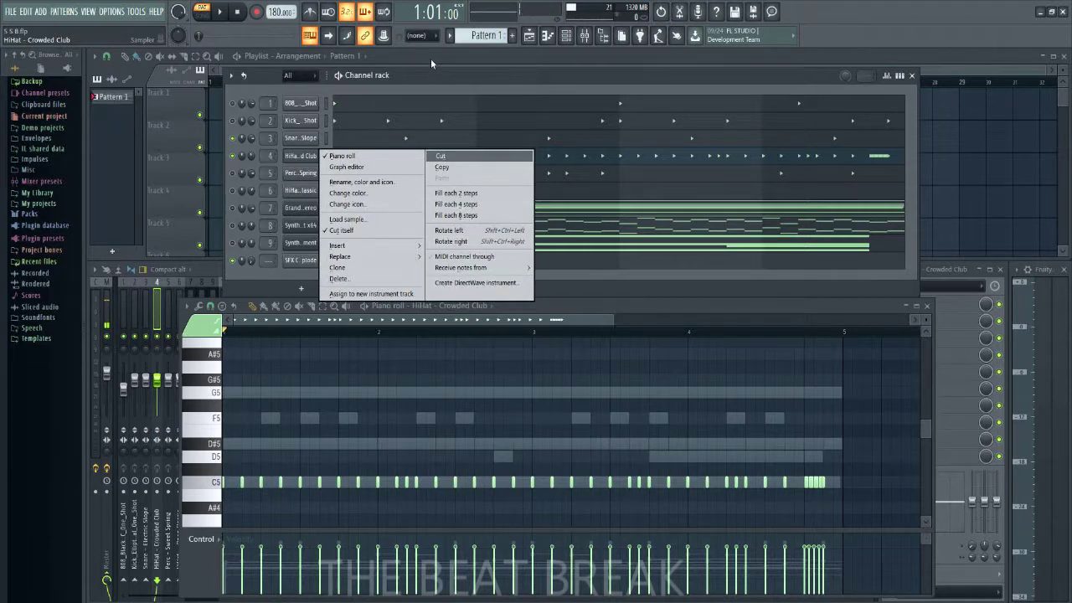
pyautogui.click(356, 390)
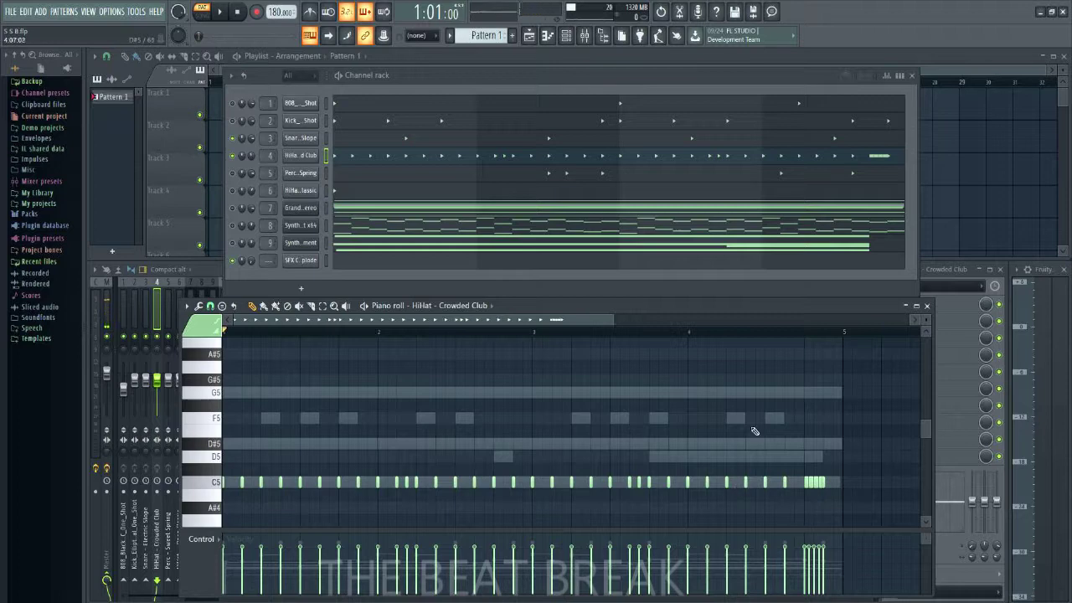
# Step: Play Pattern 1 to hear the hi-hat together with the snare, and stop playback
pyautogui.click(662, 12)
pyautogui.click(221, 18)
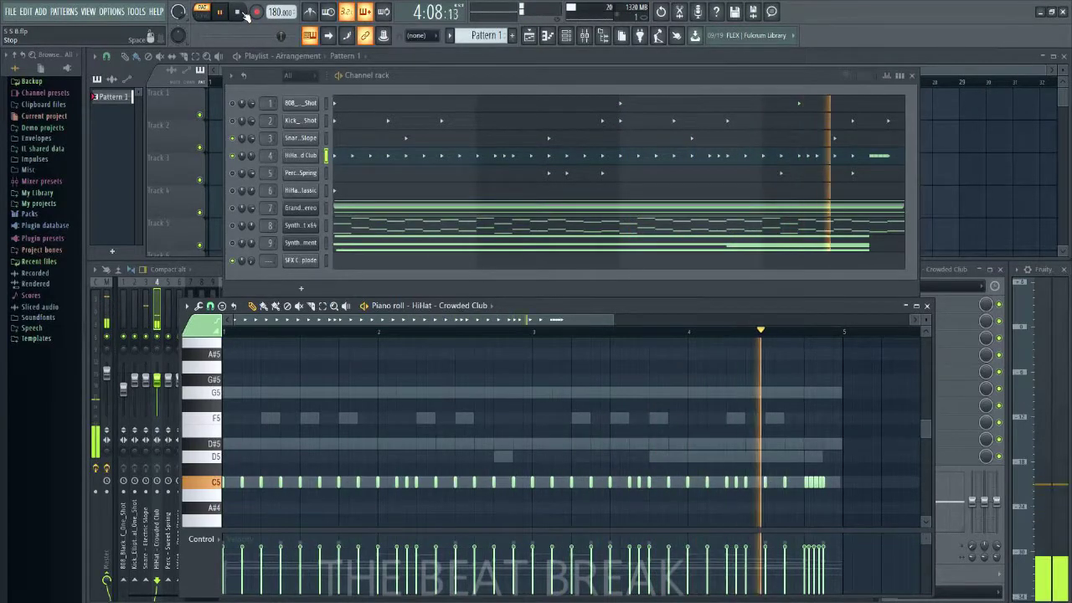
pyautogui.click(241, 14)
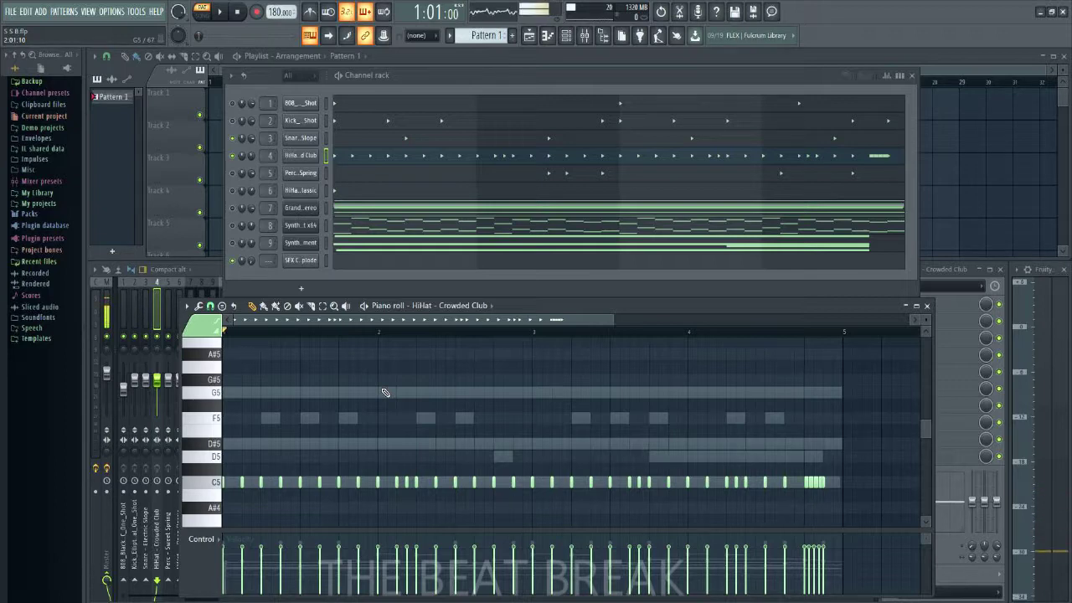
# Step: Display the channel rack as a step grid, unmute the Kick_Elliptical_One_Shot channel, and preview its sample
pyautogui.click(901, 77)
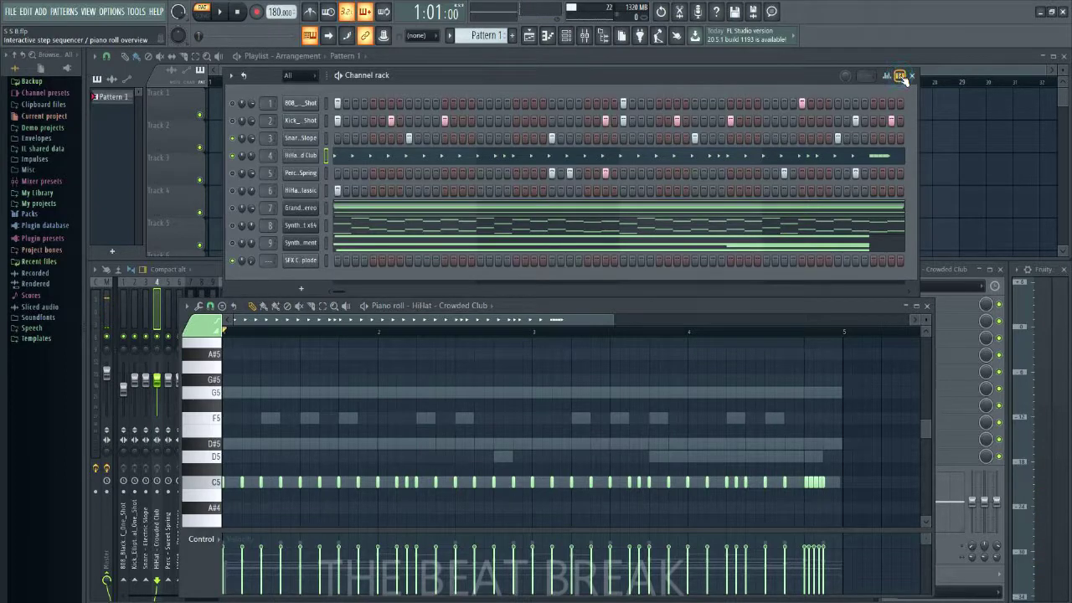
pyautogui.click(303, 122)
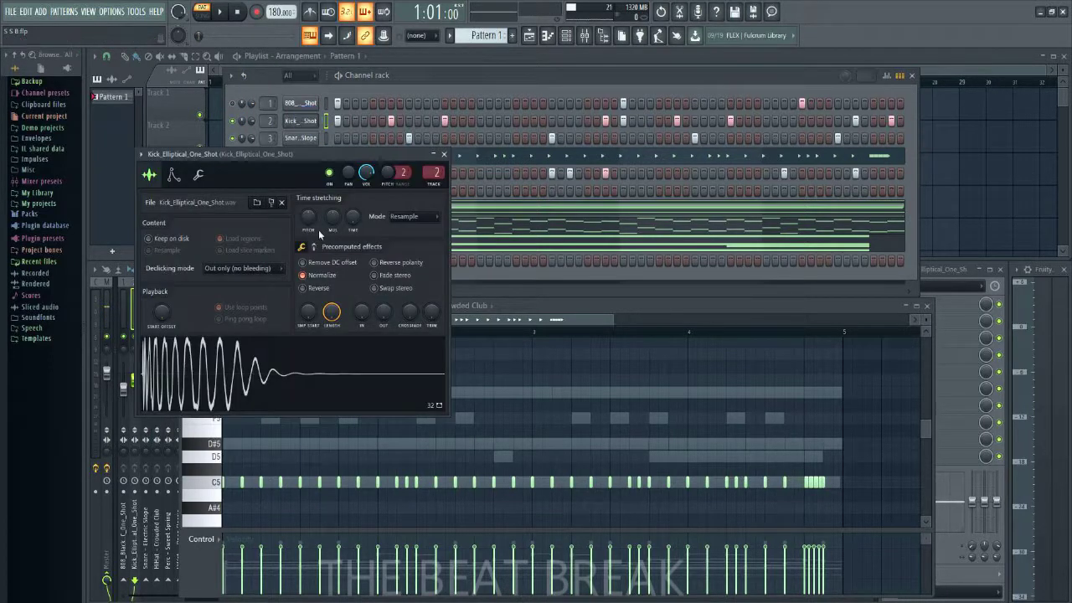
pyautogui.click(268, 377)
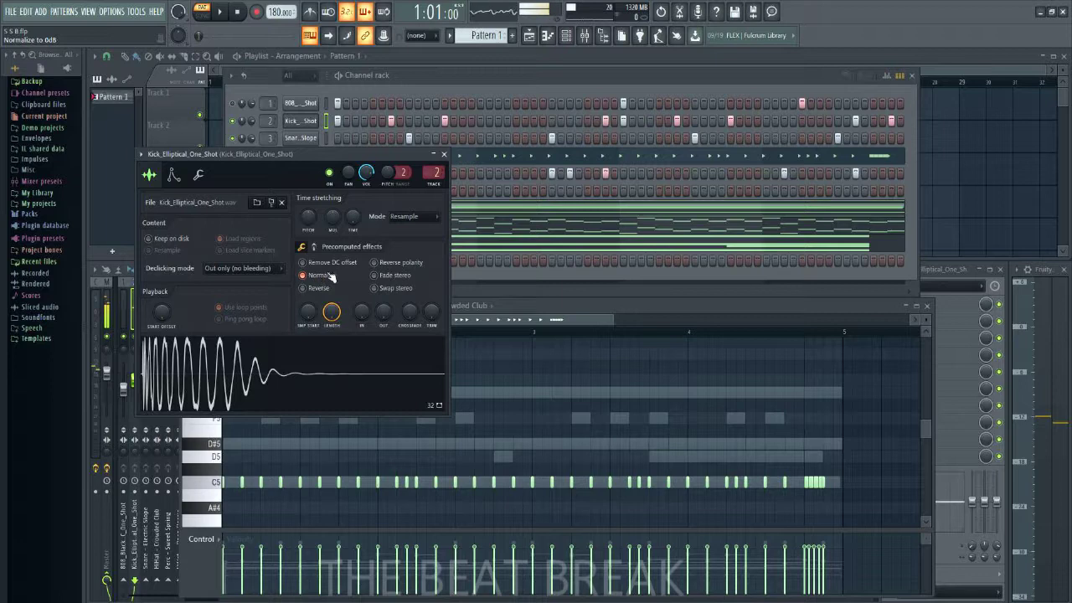
pyautogui.click(444, 154)
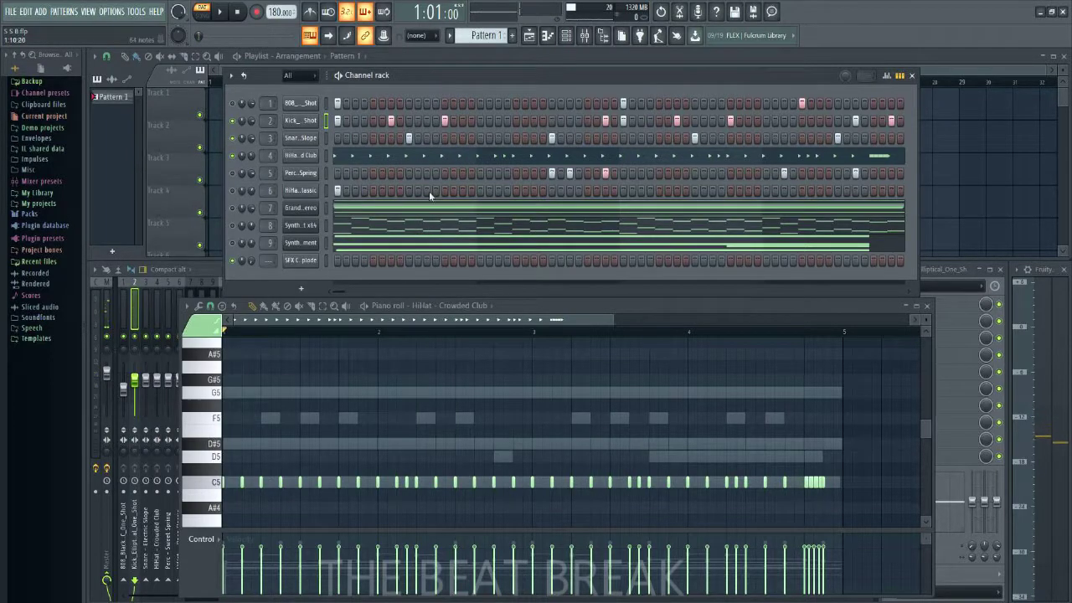
# Step: Open the kick's notes in the piano roll and play them along with the snare and hi-hat
pyautogui.rightClick(307, 119)
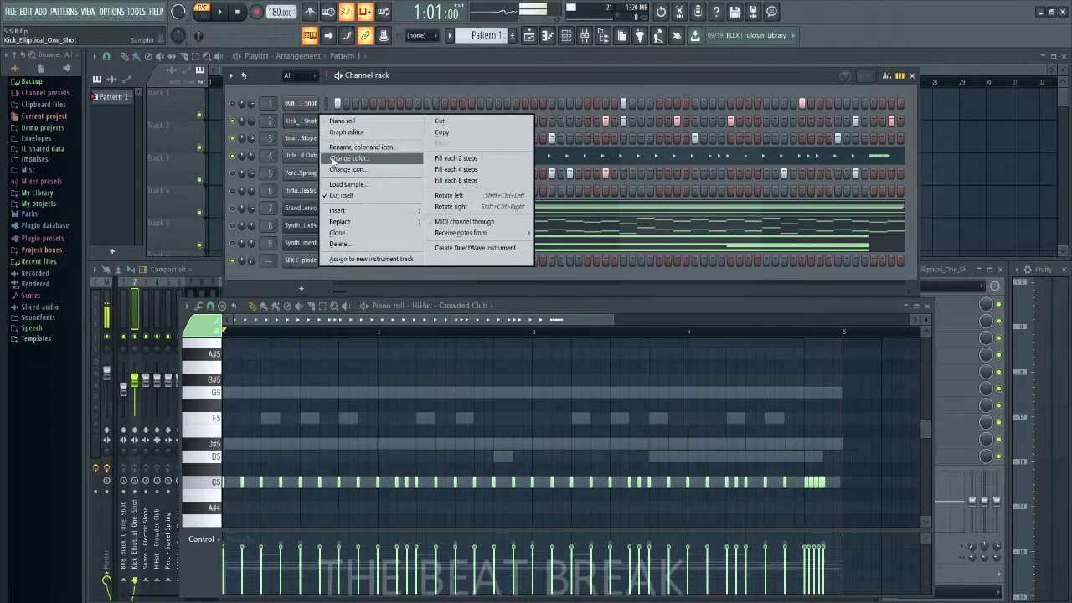
pyautogui.click(390, 122)
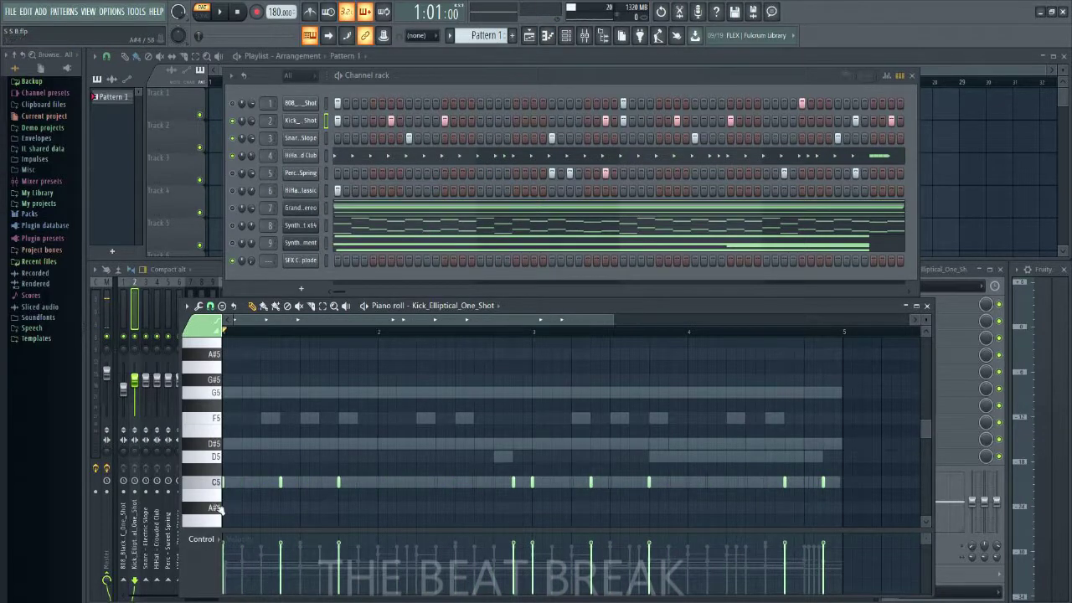
pyautogui.click(220, 508)
pyautogui.click(226, 11)
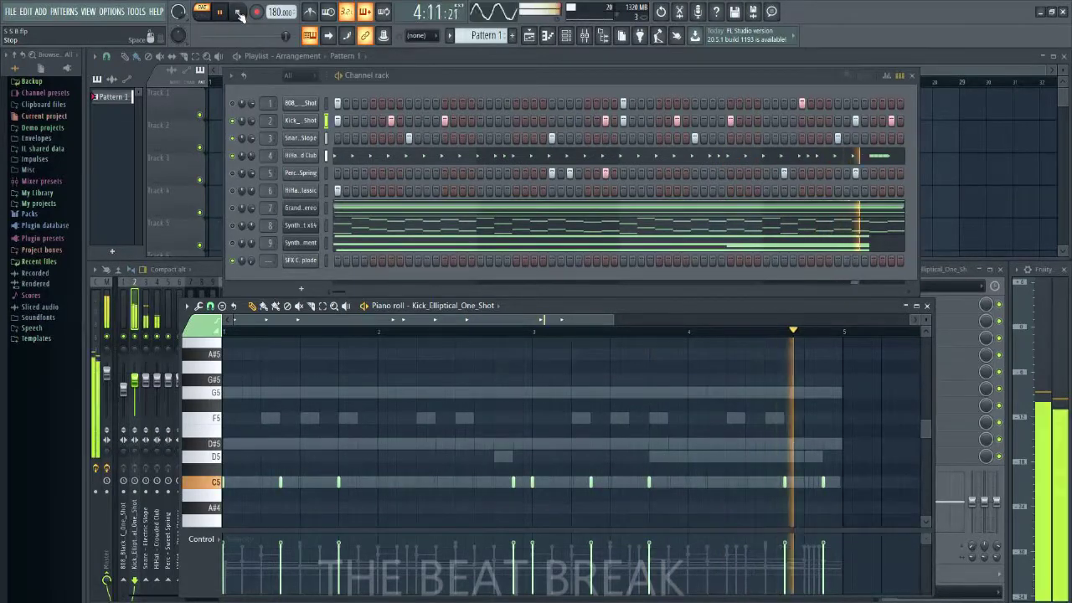
pyautogui.click(238, 13)
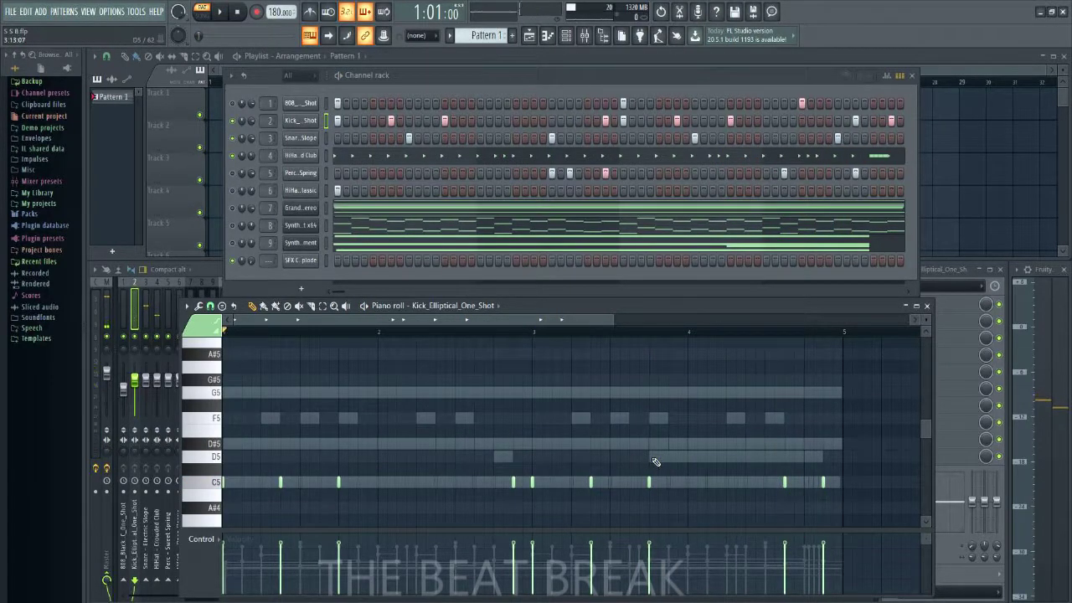
pyautogui.click(507, 453)
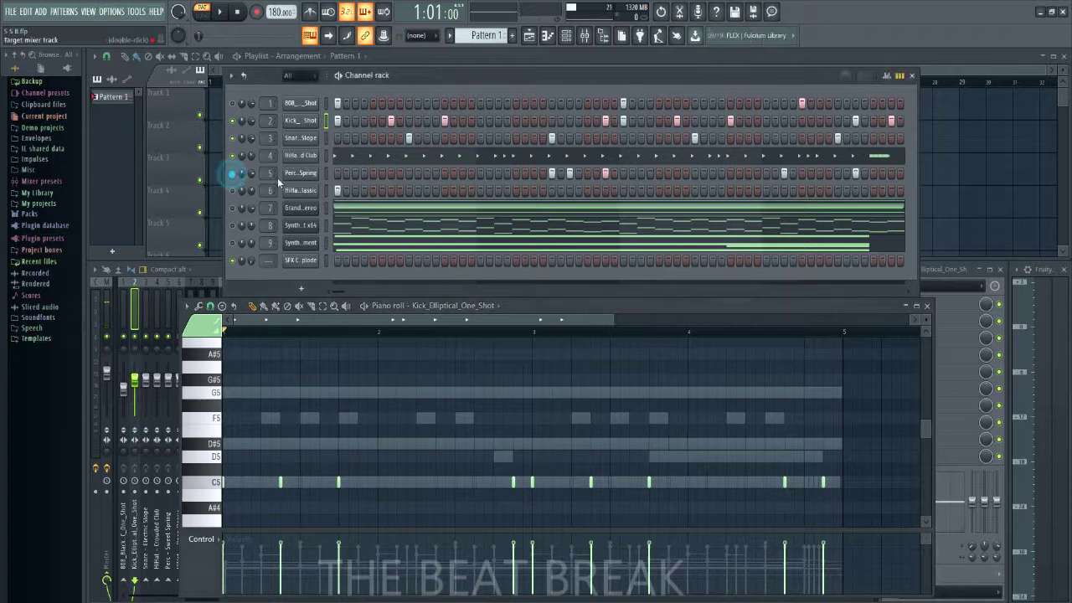
# Step: Unmute the Perc - Sweet Spring channel and preview its sample
pyautogui.click(303, 174)
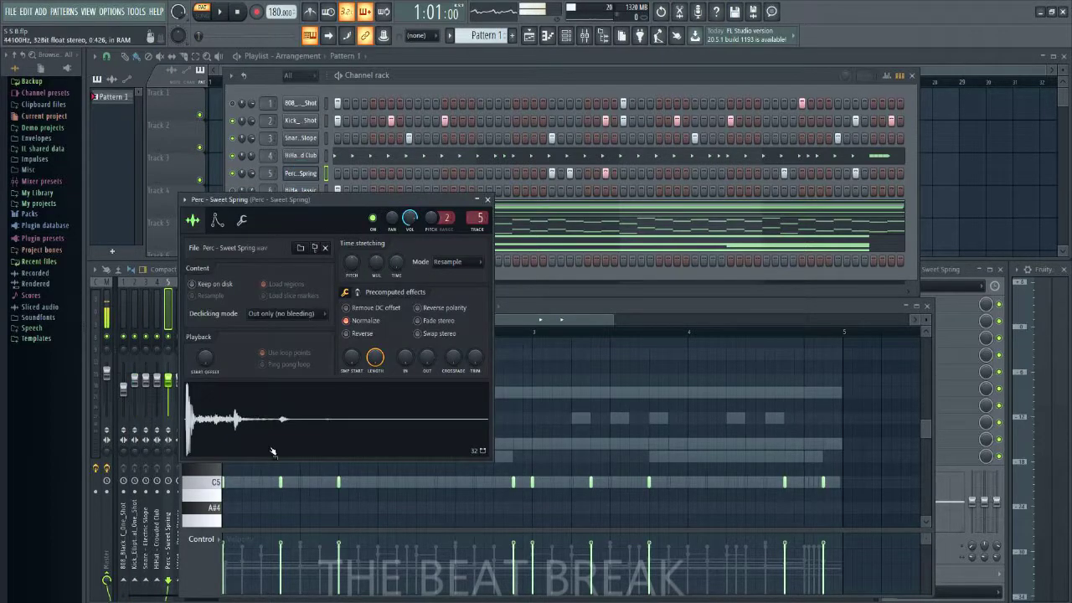
pyautogui.click(295, 423)
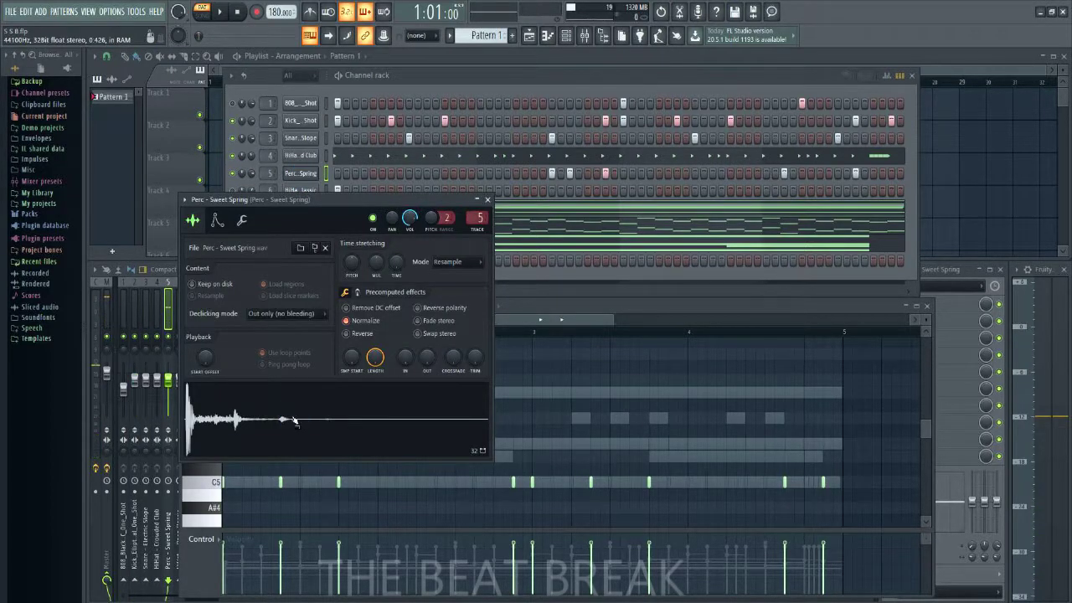
pyautogui.click(295, 423)
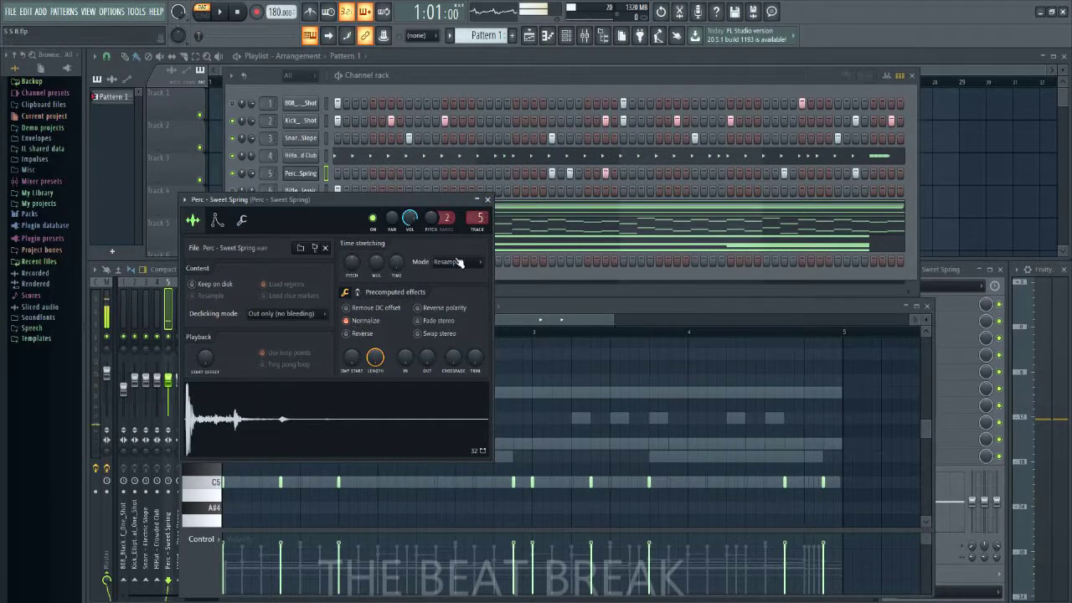
pyautogui.click(488, 200)
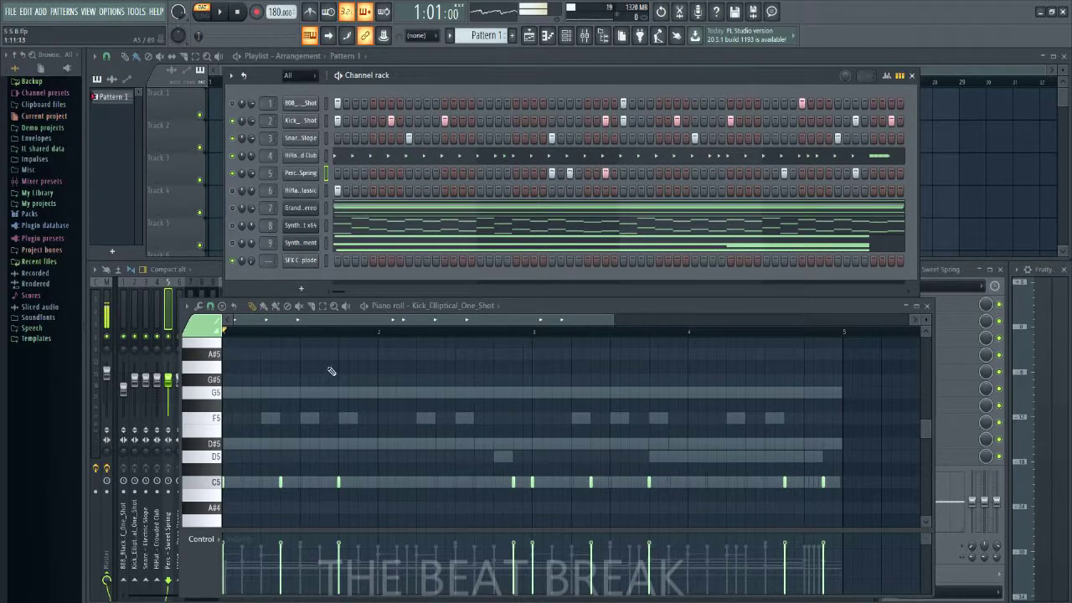
# Step: Show the Perc - Sweet Spring notes in the piano roll and play Pattern 1 with the percussion included, stopping playback at the end
pyautogui.scroll(-1, 504, 307)
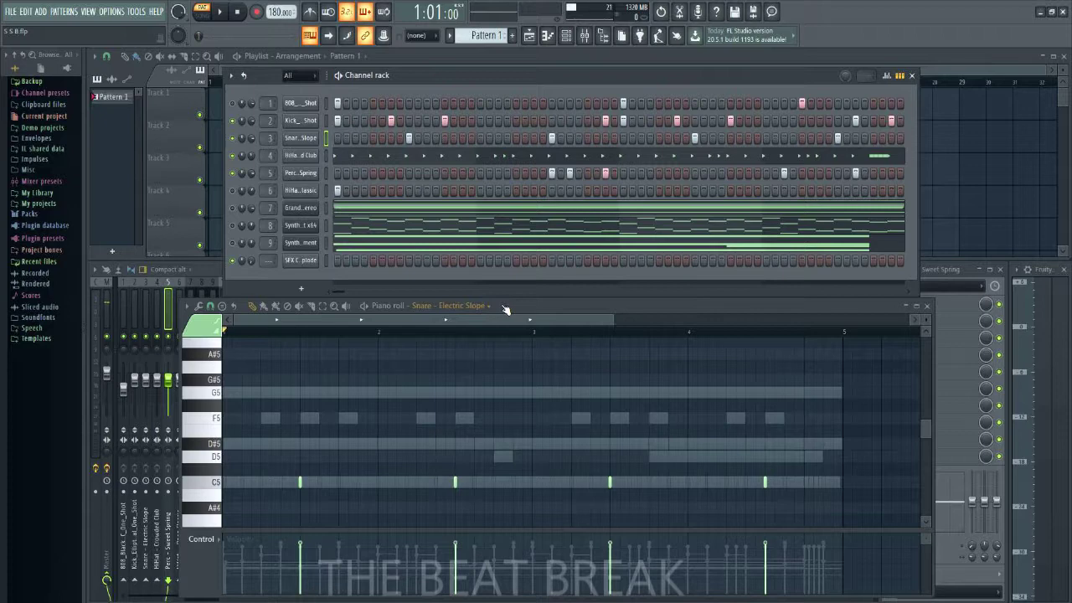
pyautogui.scroll(-1, 503, 308)
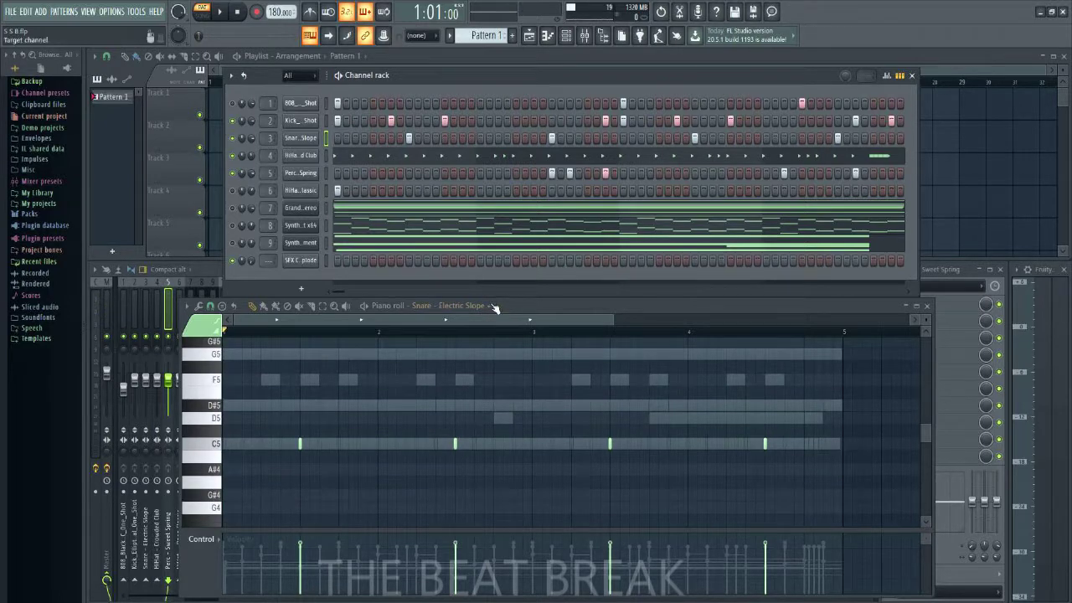
pyautogui.scroll(-1, 497, 305)
pyautogui.scroll(-1, 490, 310)
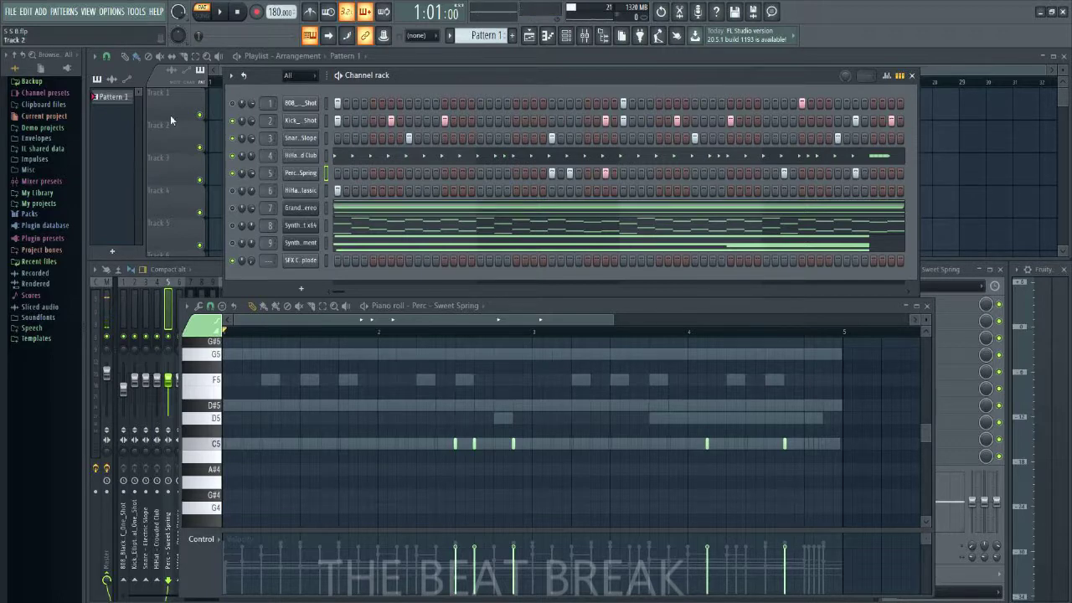
pyautogui.click(220, 12)
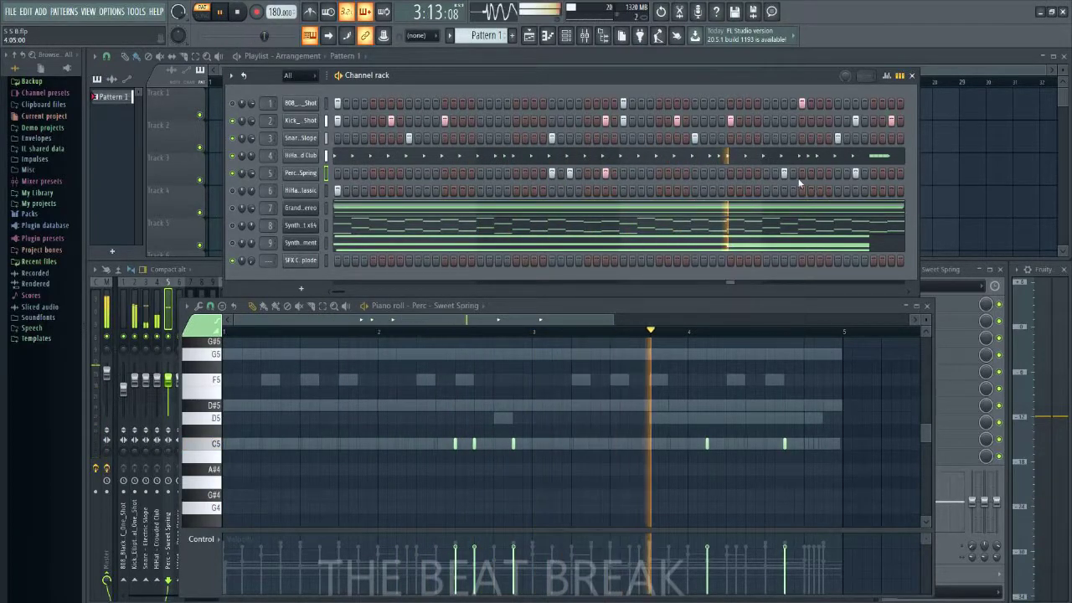
pyautogui.click(239, 15)
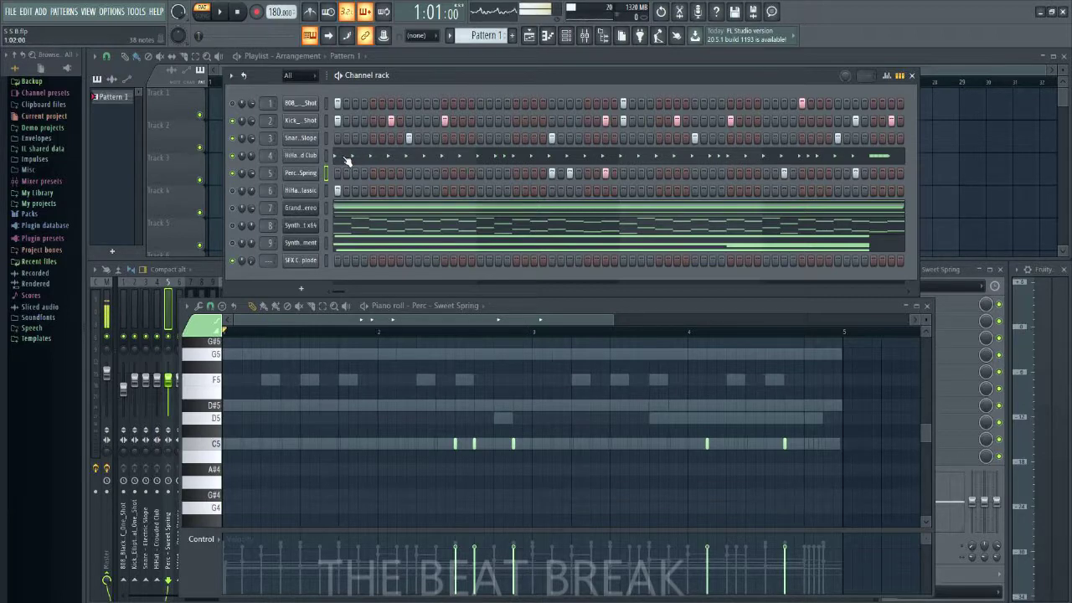
# Step: Unmute the HiHat - Open Classic channel and audition it both alone and within Pattern 1
pyautogui.click(231, 190)
pyautogui.click(300, 190)
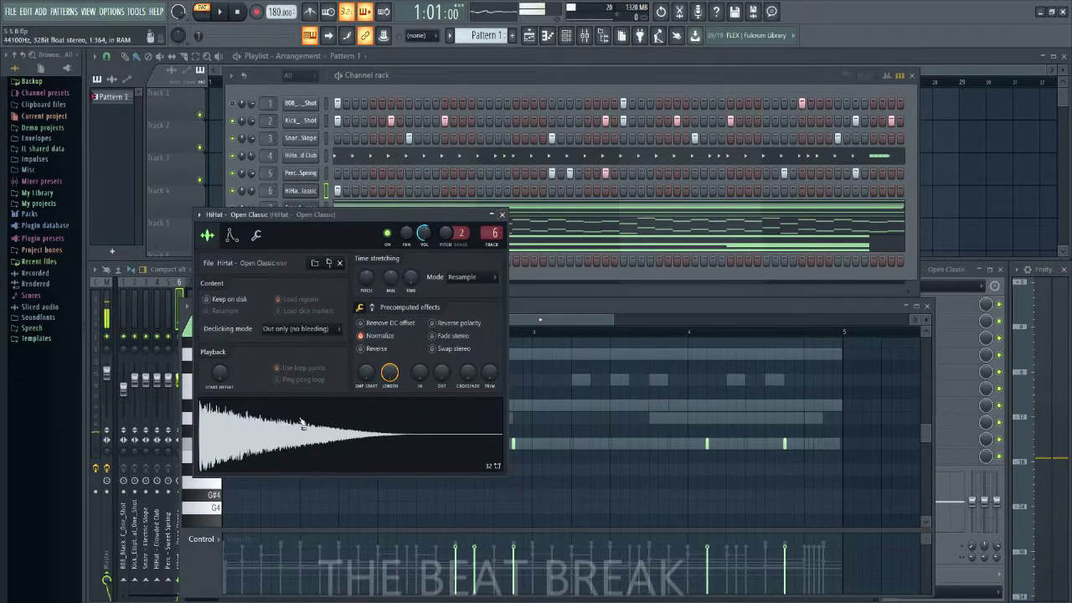
pyautogui.click(502, 215)
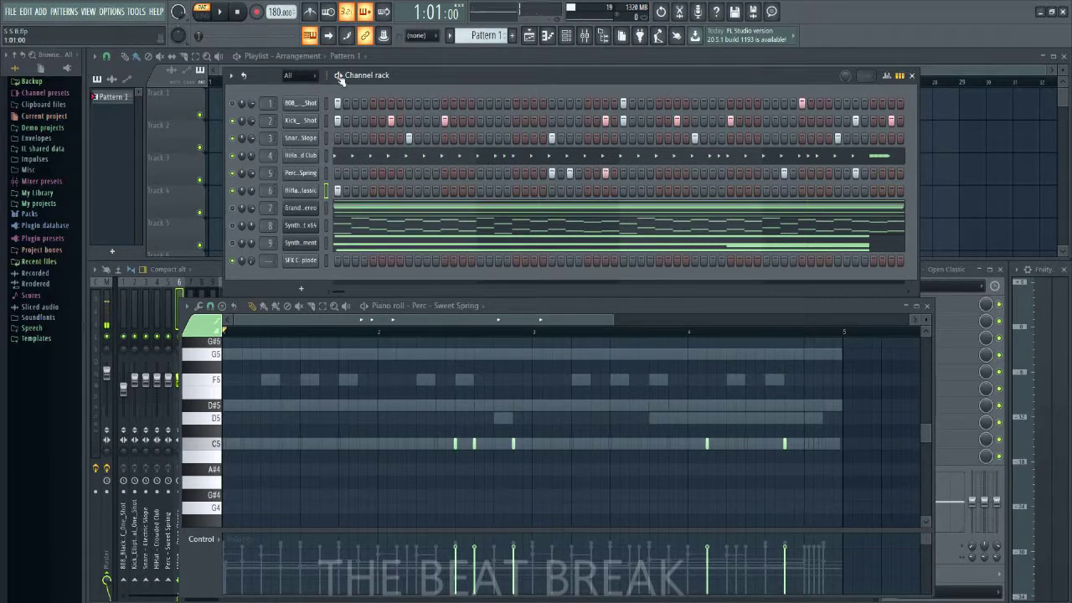
pyautogui.click(220, 11)
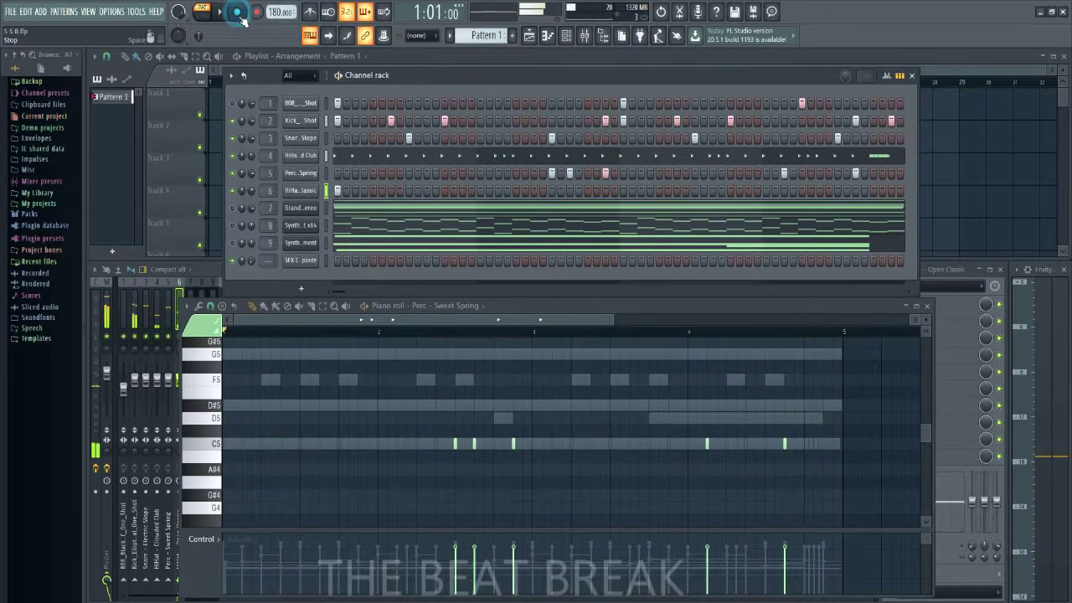
pyautogui.click(238, 12)
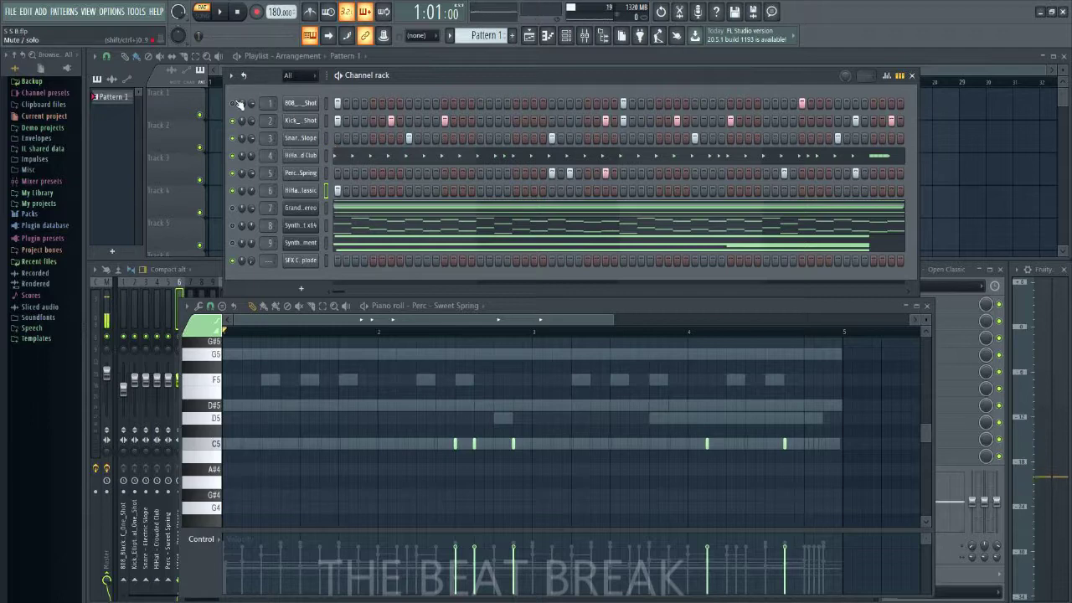
# Step: Unmute the 808_Black Hole_C_One_Shot channel and preview its sample
pyautogui.click(309, 103)
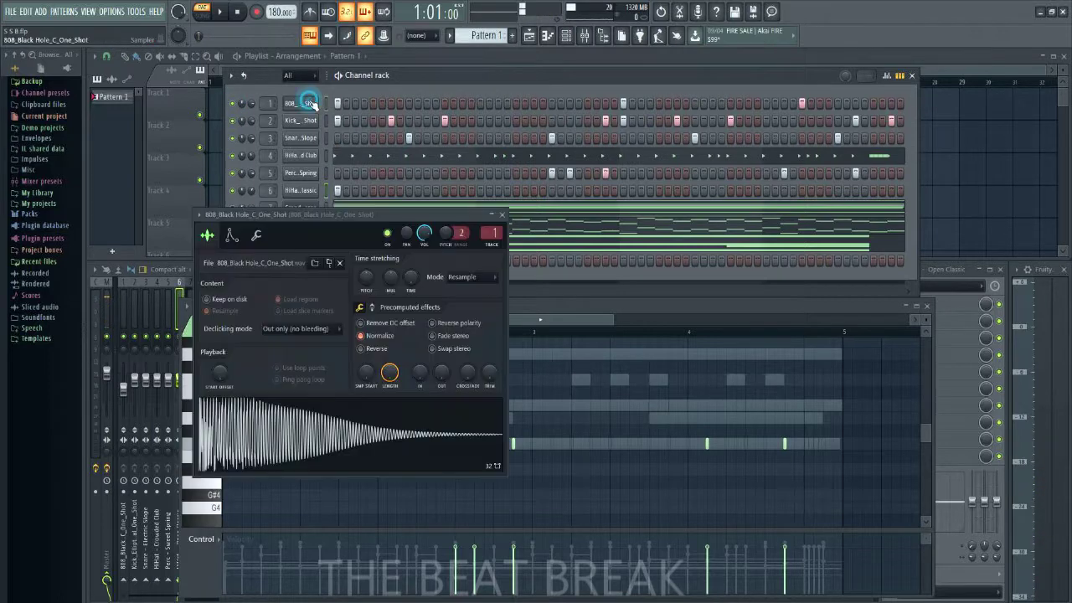
pyautogui.click(288, 423)
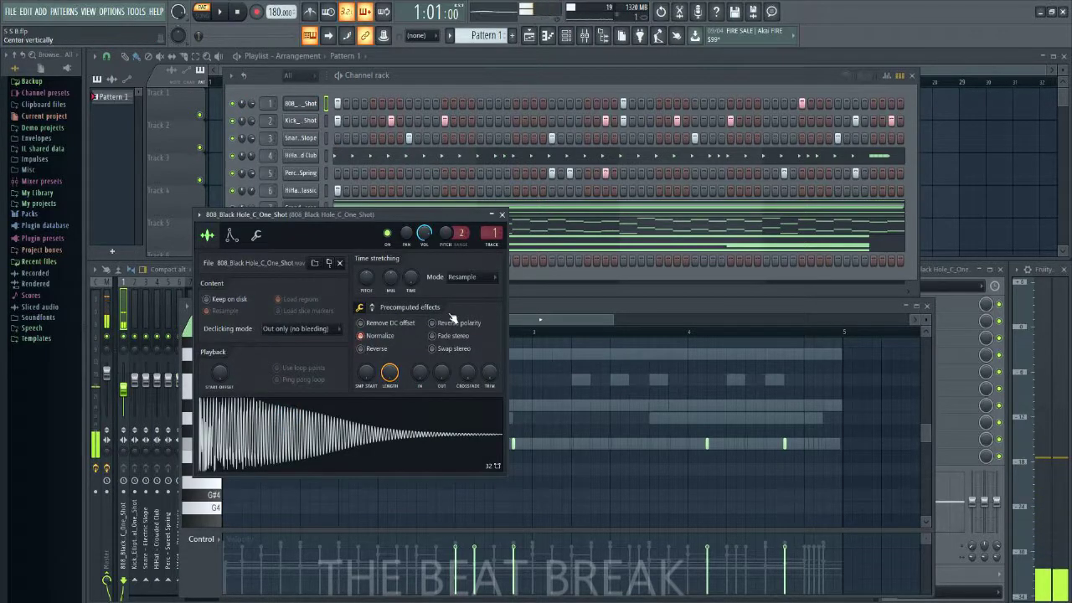
pyautogui.click(502, 214)
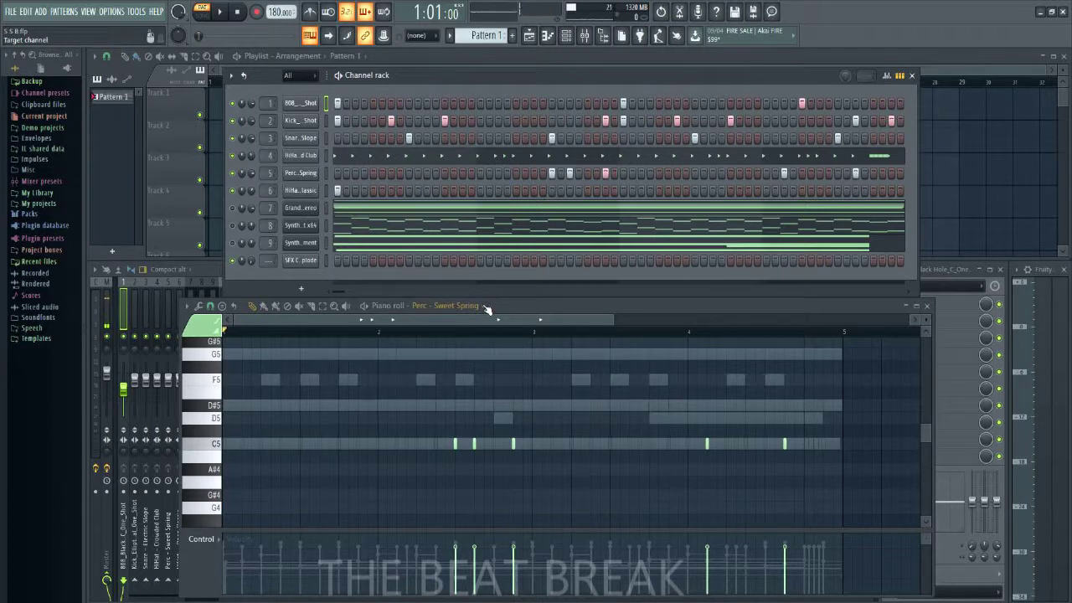
# Step: Show the 808's notes in the piano roll and play the complete drum pattern through twice
pyautogui.scroll(-1, 487, 310)
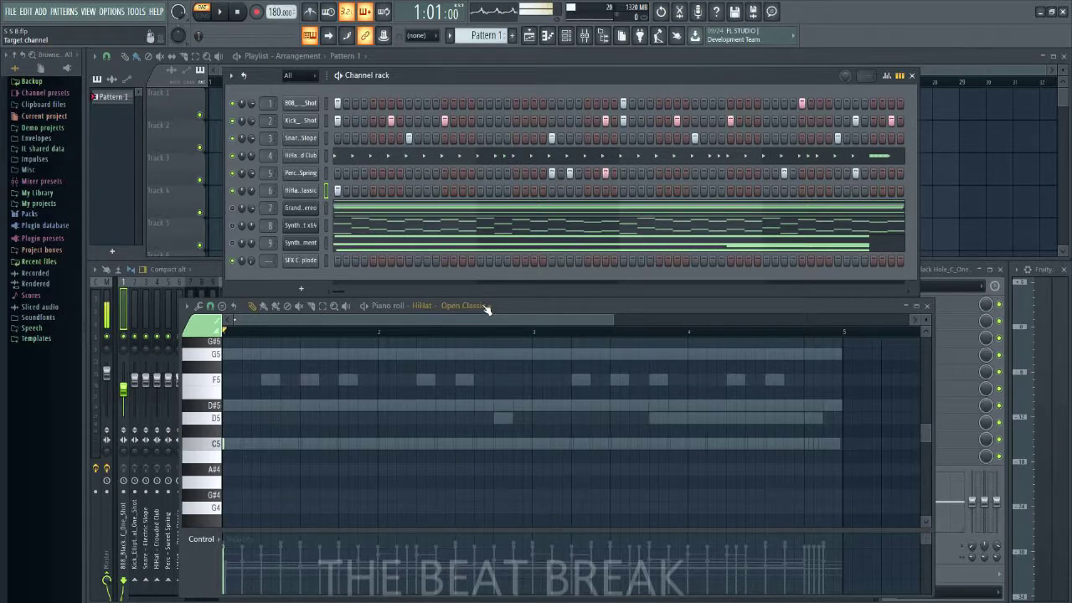
pyautogui.scroll(5, 486, 310)
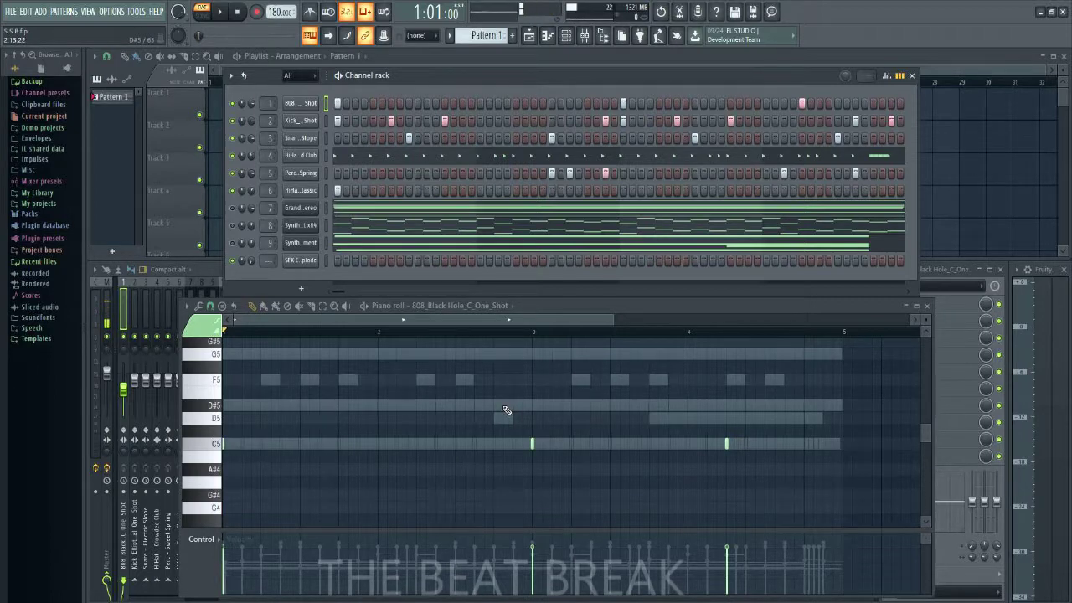
pyautogui.click(224, 12)
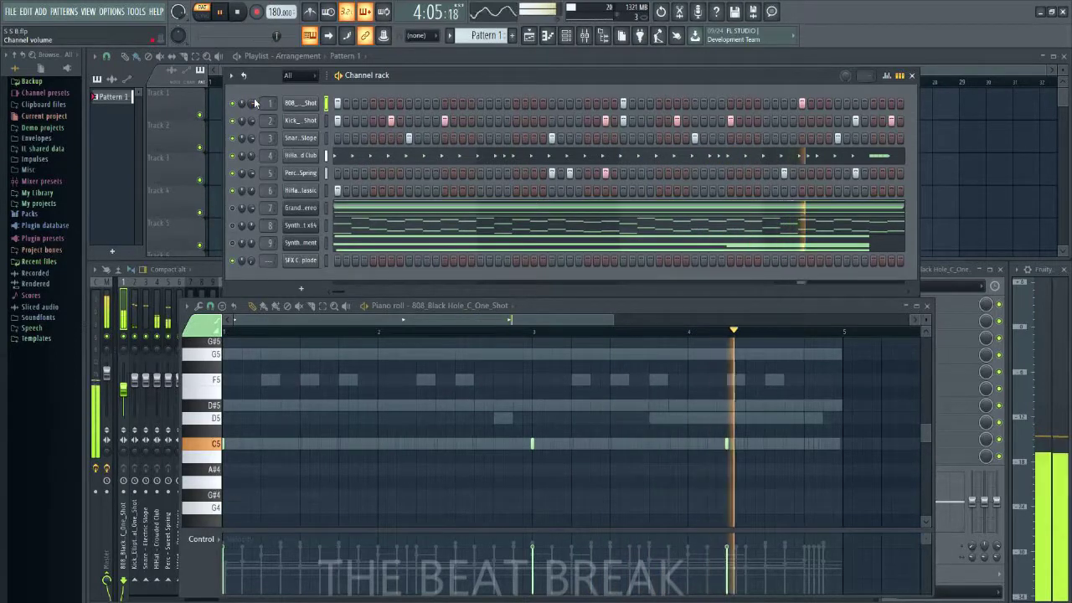
pyautogui.press('space')
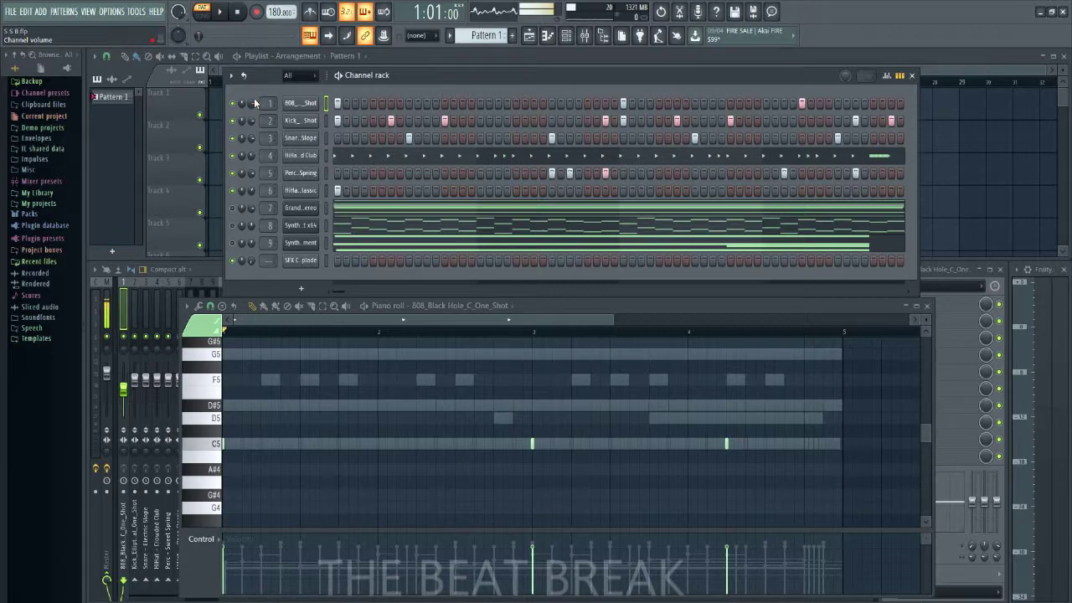
pyautogui.press('space')
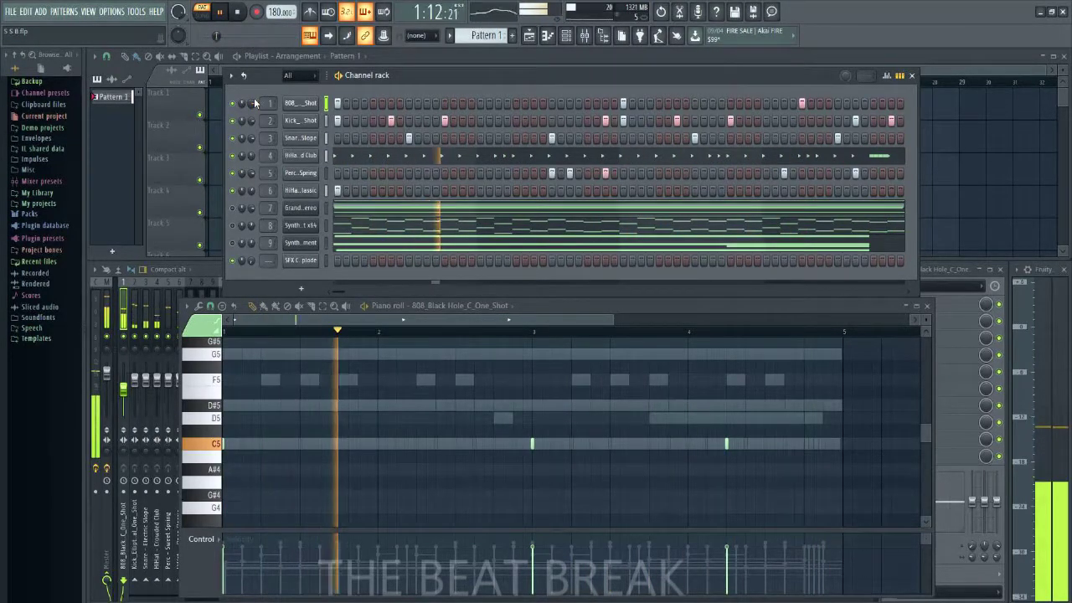
pyautogui.press('space')
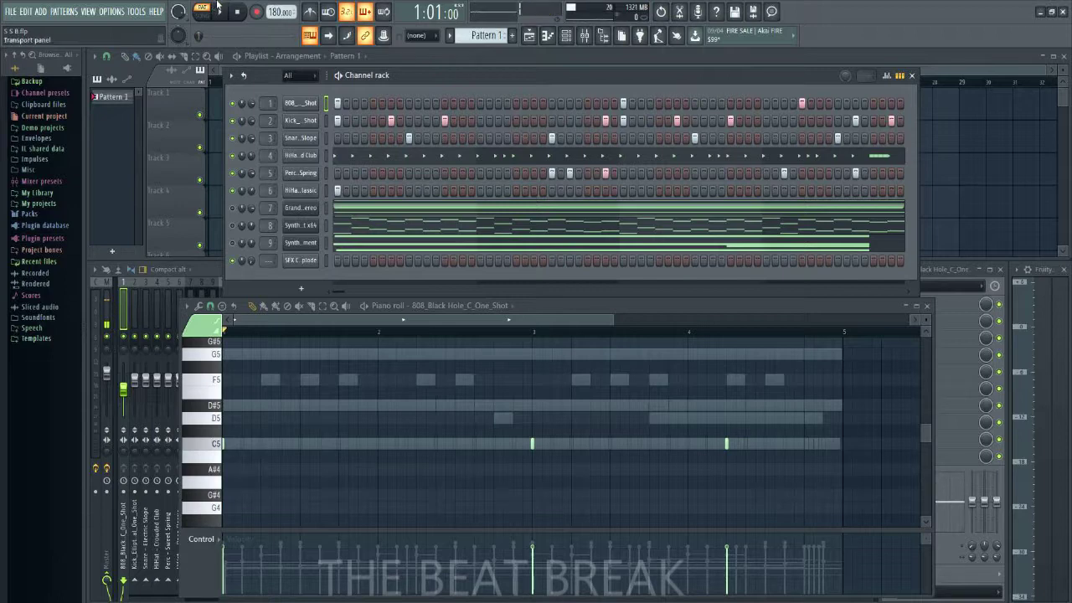
# Step: Mute all drum channels: the 808, kick, snare, both hi-hats and the percussion
pyautogui.click(232, 140)
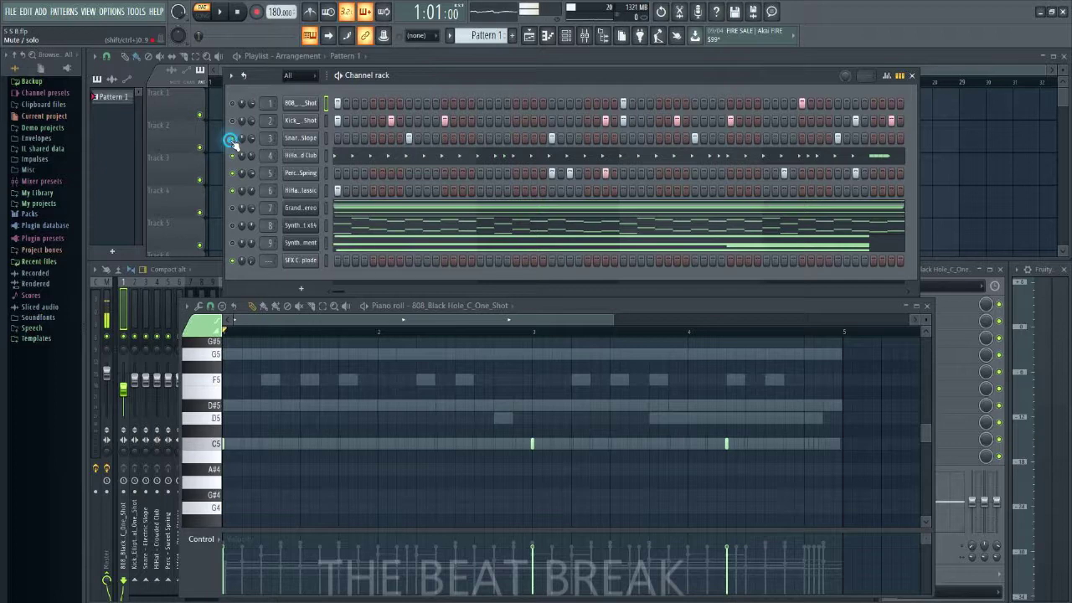
pyautogui.click(232, 157)
pyautogui.click(232, 173)
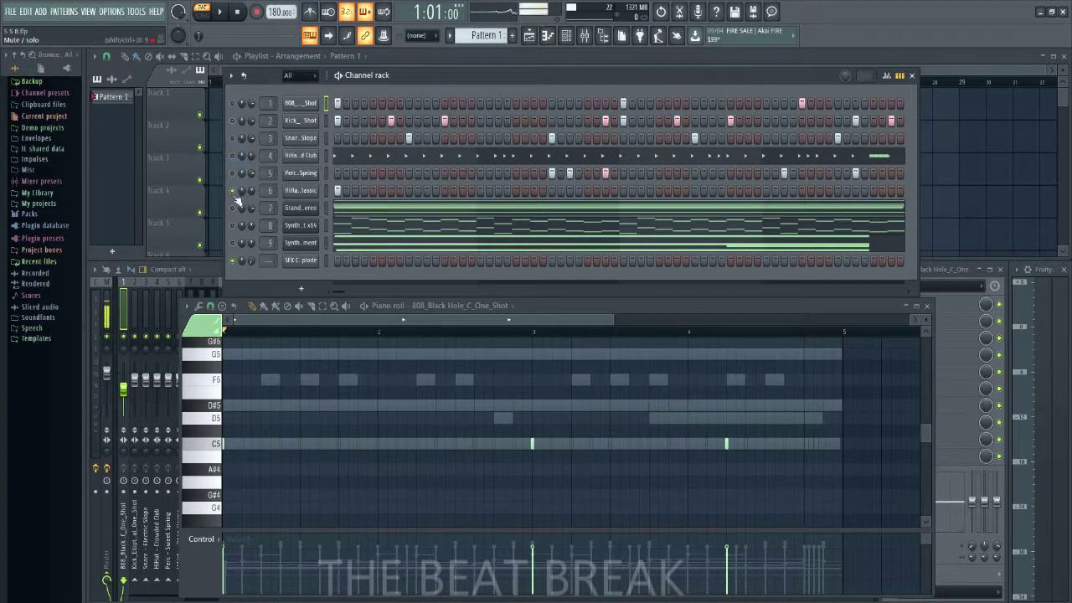
pyautogui.click(232, 191)
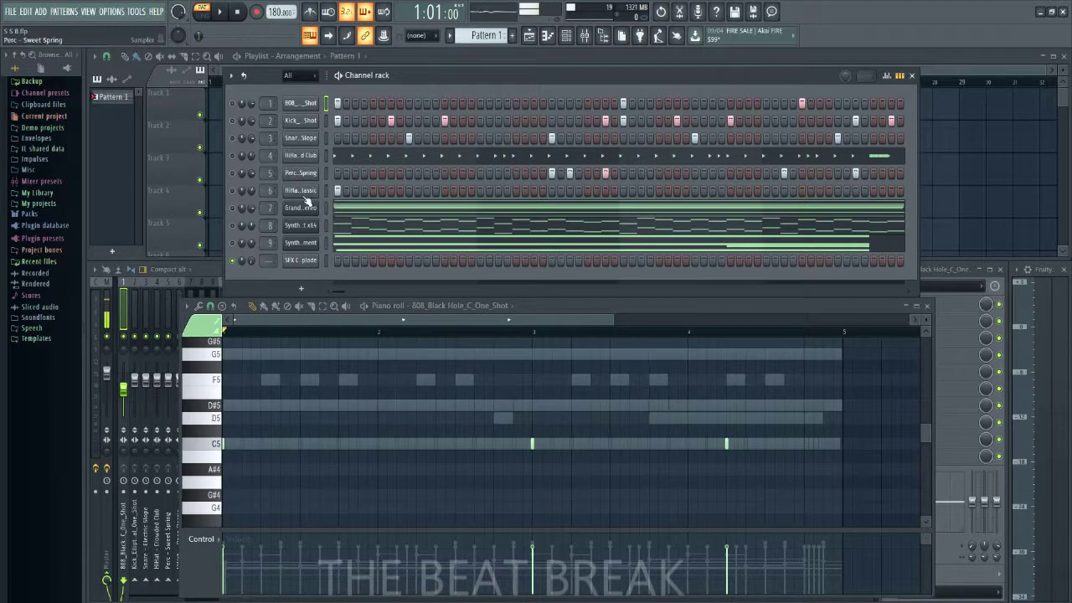
# Step: Unmute the SynthMaster 2.9 Instrument x64 channel and audition C5, G5, F5 and D#5 in its piano roll
pyautogui.click(233, 225)
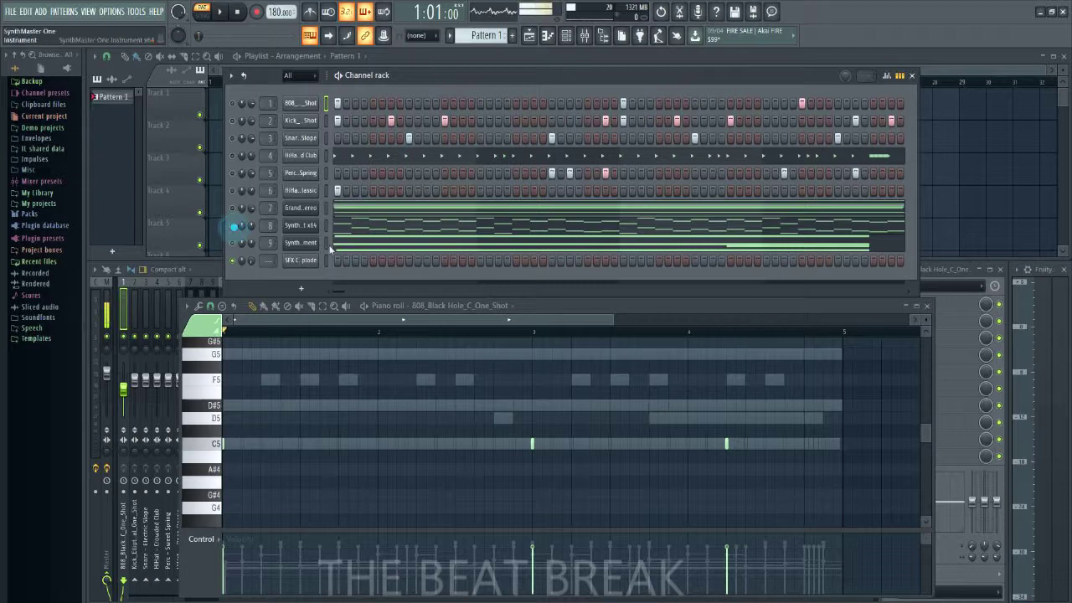
pyautogui.click(390, 233)
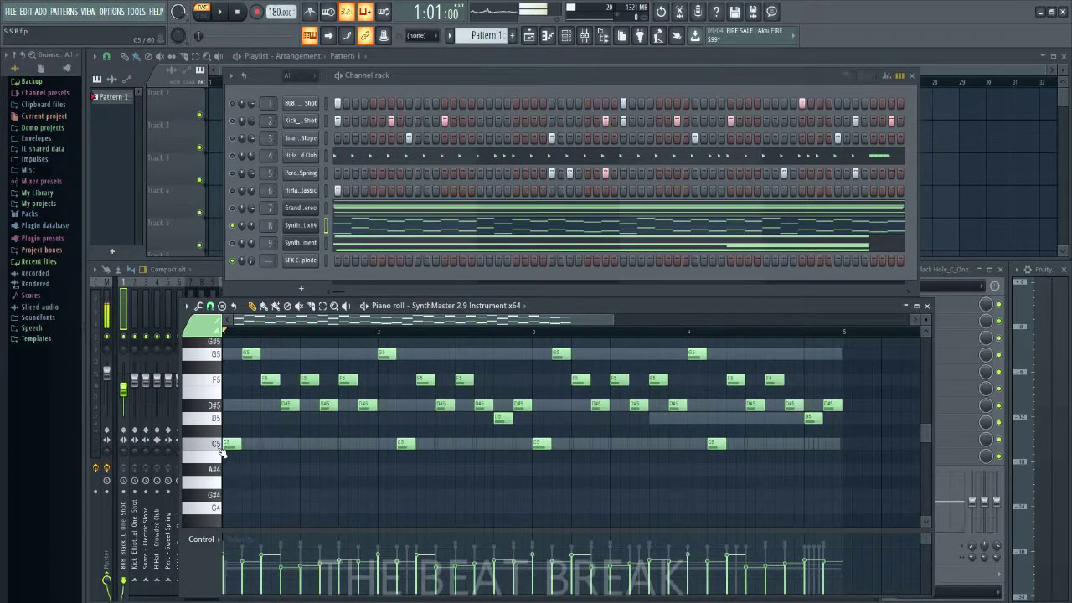
pyautogui.click(219, 446)
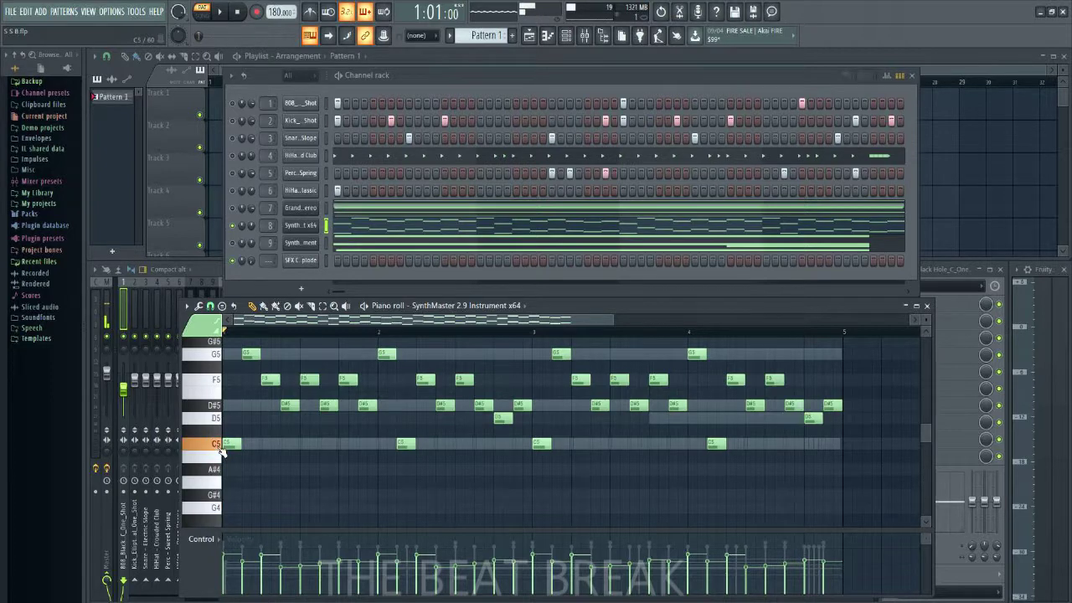
pyautogui.click(215, 355)
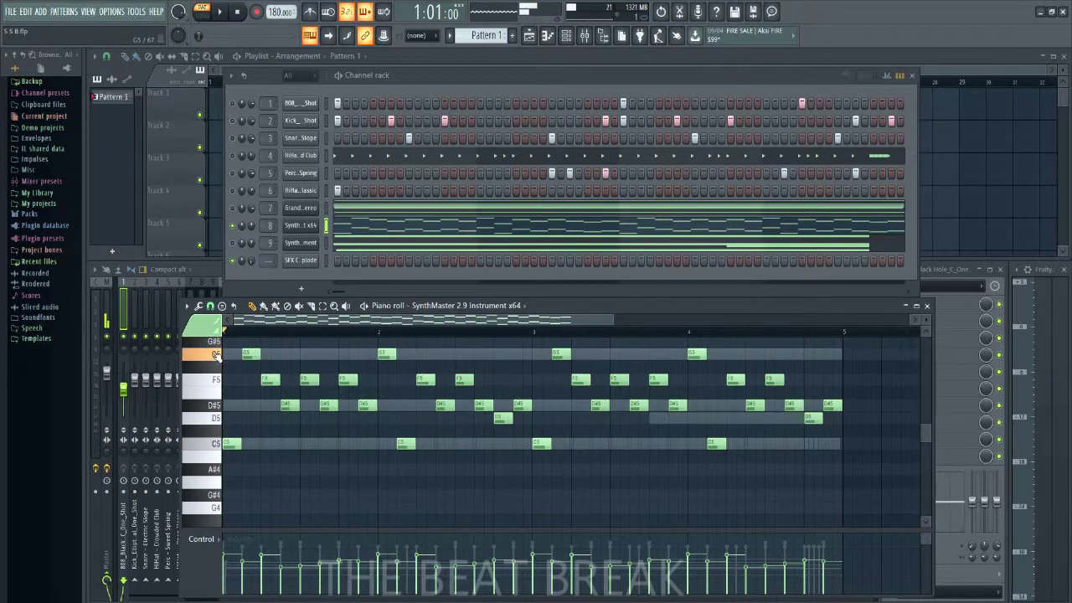
pyautogui.click(219, 387)
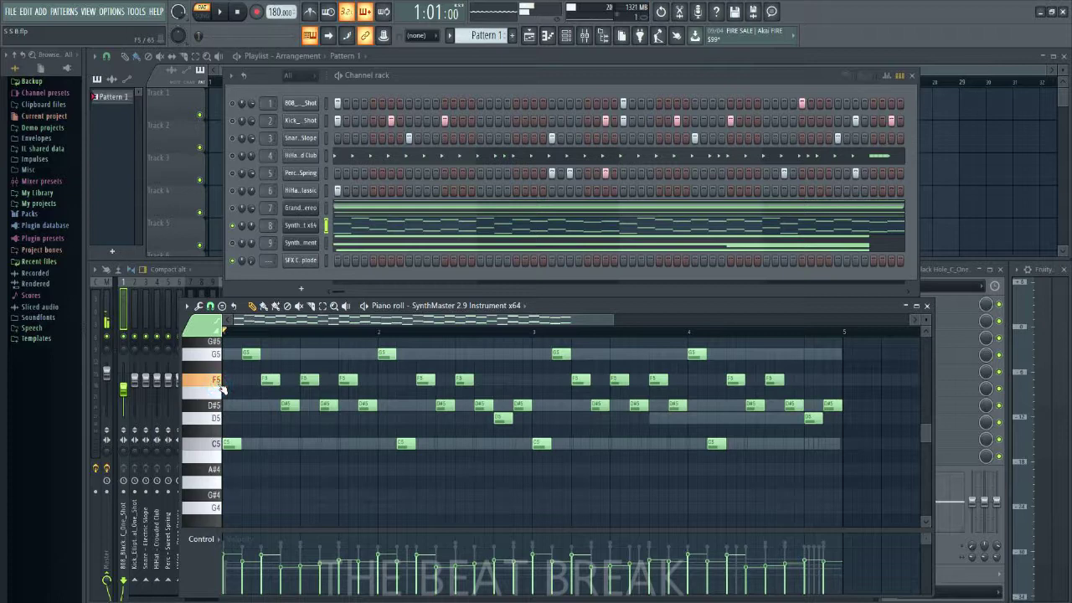
pyautogui.click(221, 408)
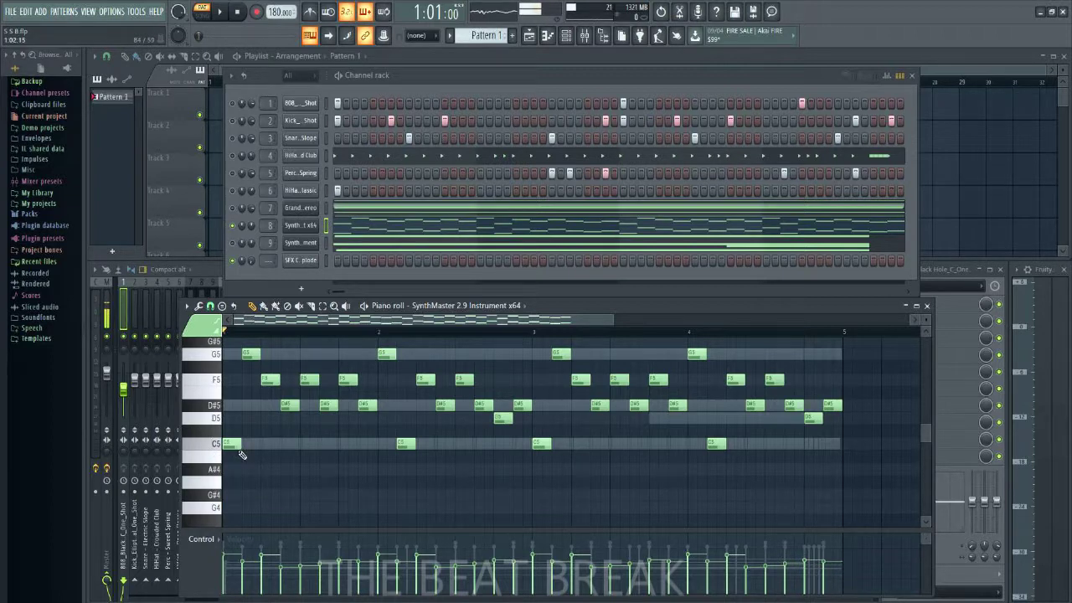
# Step: Try duplicating the first bar's melody notes into bar 2, and remove the duplicates
pyautogui.moveTo(240, 460)
pyautogui.mouseDown()
pyautogui.moveTo(246, 382)
pyautogui.moveTo(313, 349)
pyautogui.moveTo(369, 357)
pyautogui.mouseUp()
pyautogui.moveTo(230, 444); pyautogui.dragTo(387, 427)
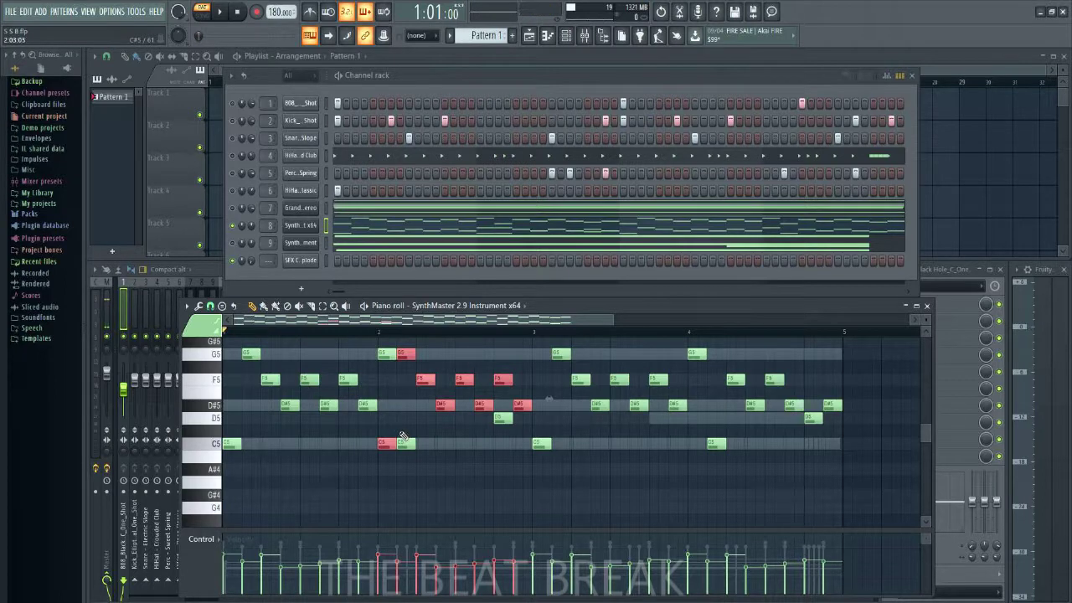
pyautogui.press('Delete')
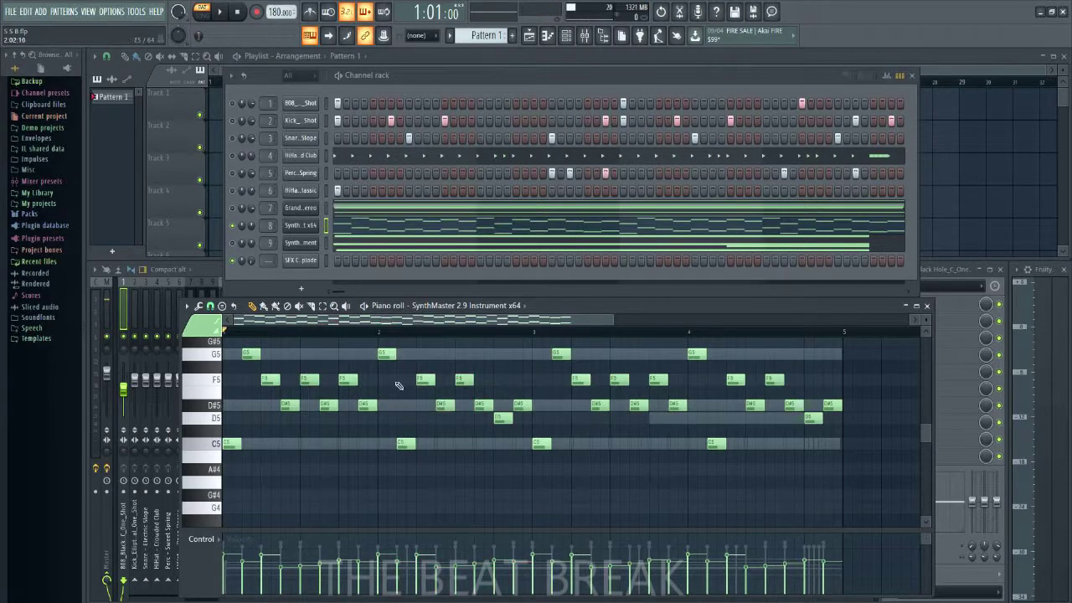
# Step: Examine the order of the G5 and C5 notes that open the melody's second bar
pyautogui.click(387, 354)
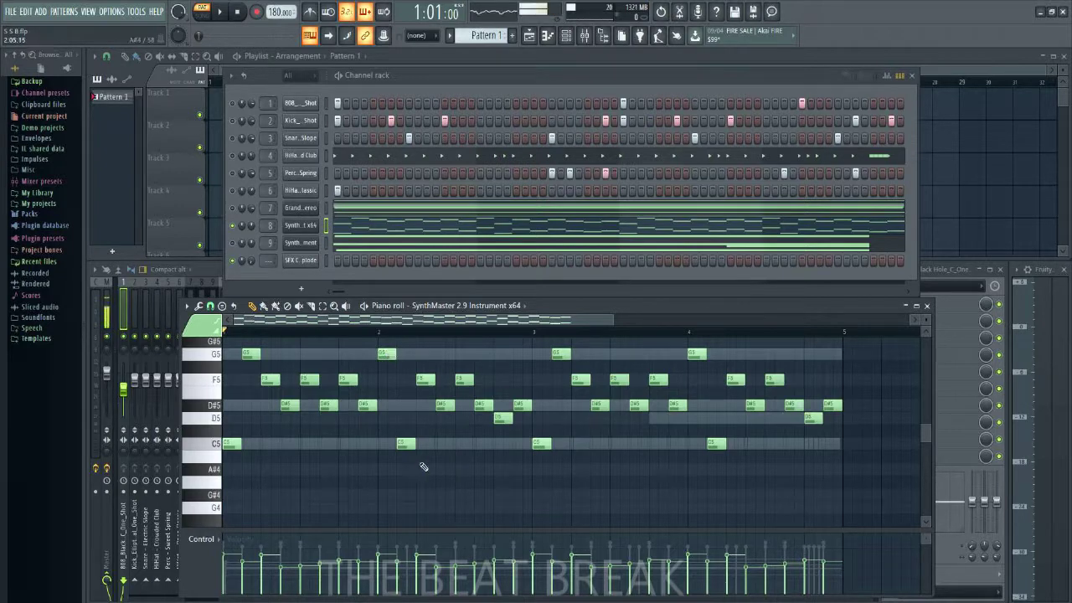
pyautogui.click(407, 444)
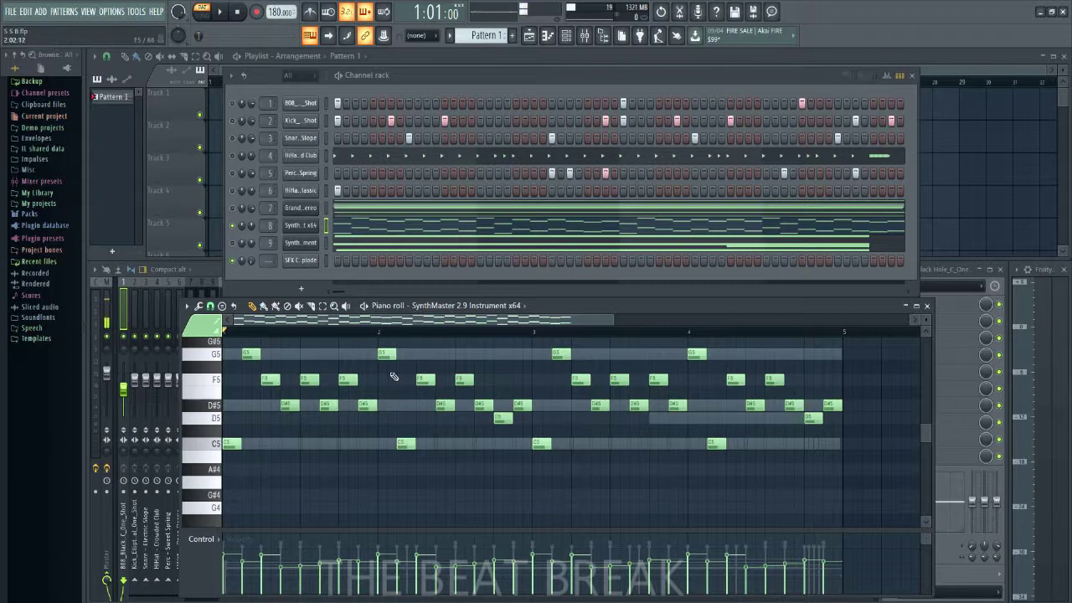
pyautogui.click(404, 439)
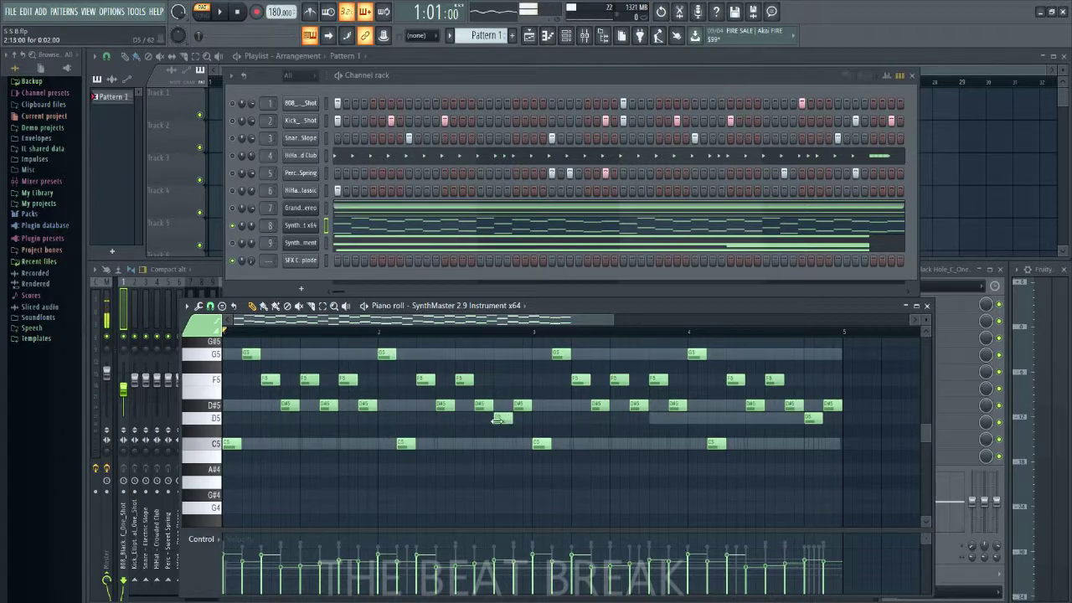
# Step: Try moving the last F5 note of the first bar down to D5, and undo the move
pyautogui.click(349, 380)
pyautogui.moveTo(349, 380); pyautogui.dragTo(344, 419)
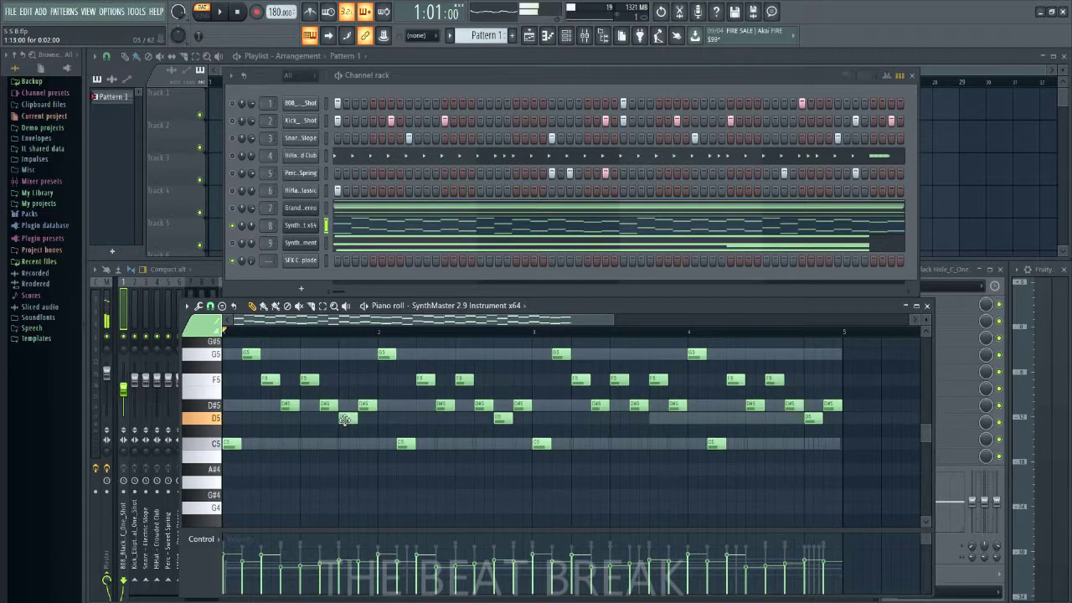
pyautogui.hotkey('ctrl', 'z')
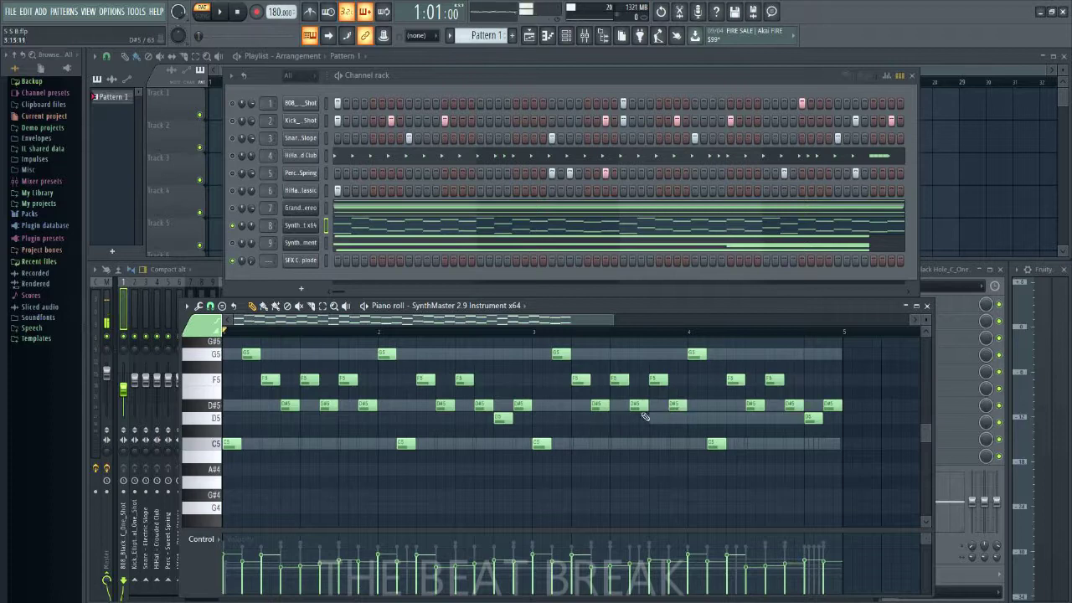
# Step: Play through the synth melody, stop playback, and examine its octave-higher copy in the piano roll
pyautogui.click(222, 11)
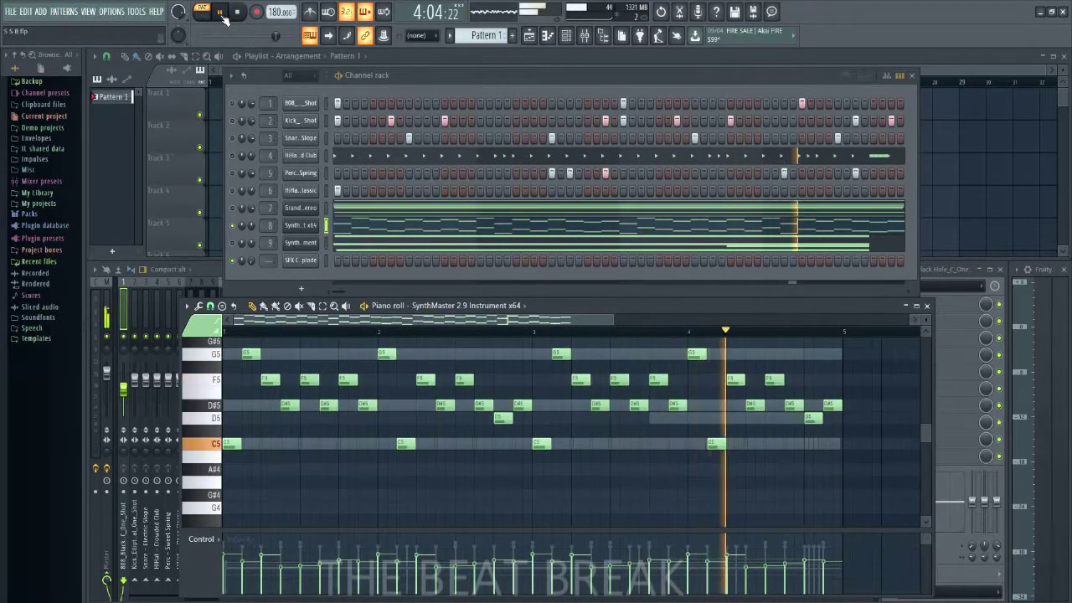
pyautogui.press('space')
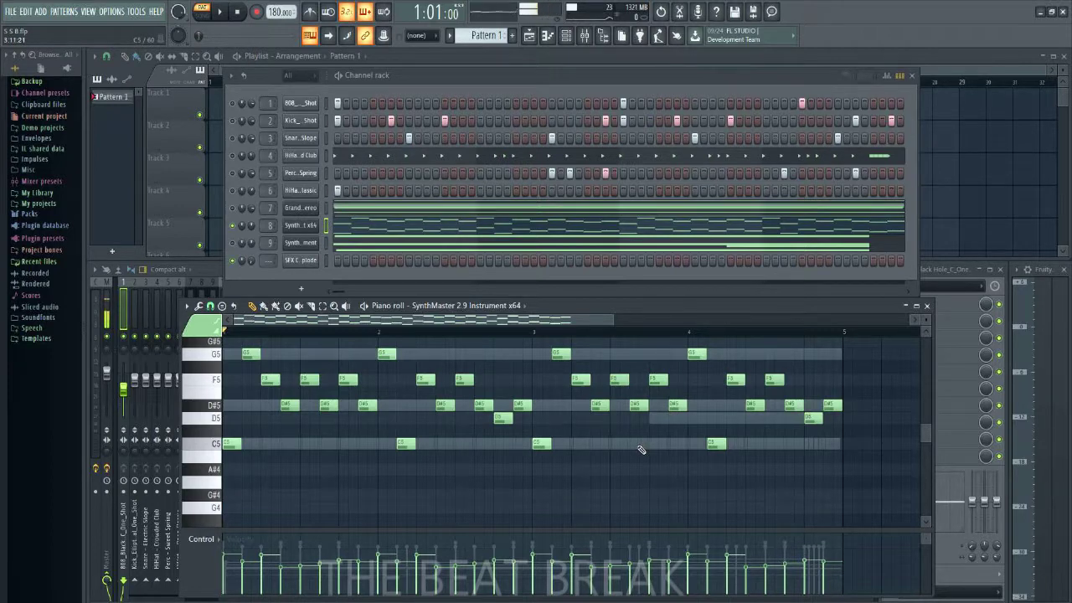
pyautogui.scroll(3, 639, 446)
pyautogui.scroll(1, 249, 436)
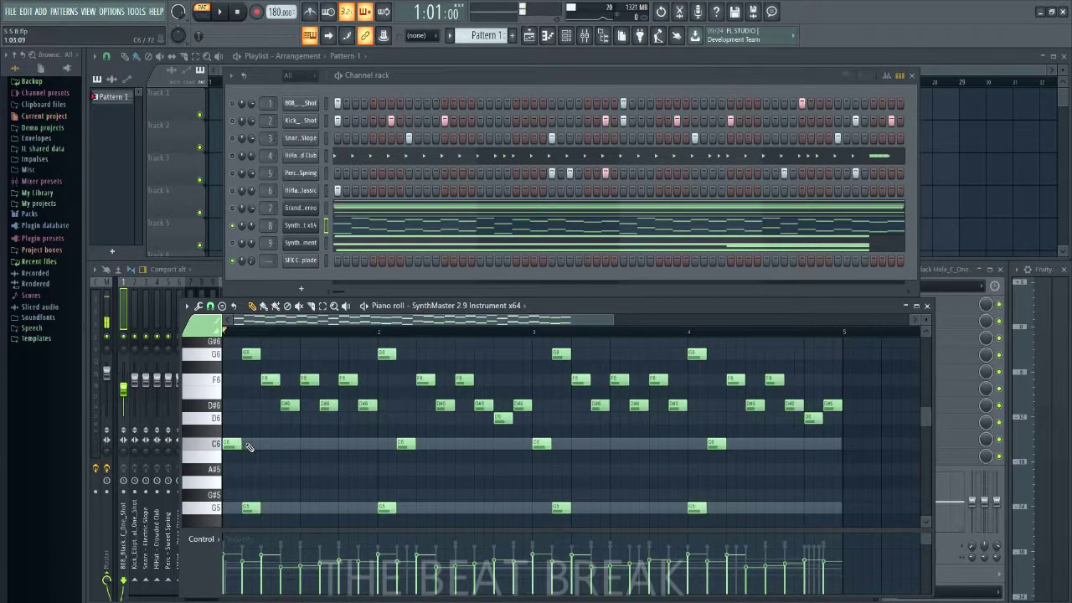
# Step: Try the melody without its upper octave by deleting the copied notes from C6 to G6 and playing the rest
pyautogui.moveTo(221, 452); pyautogui.dragTo(230, 365)
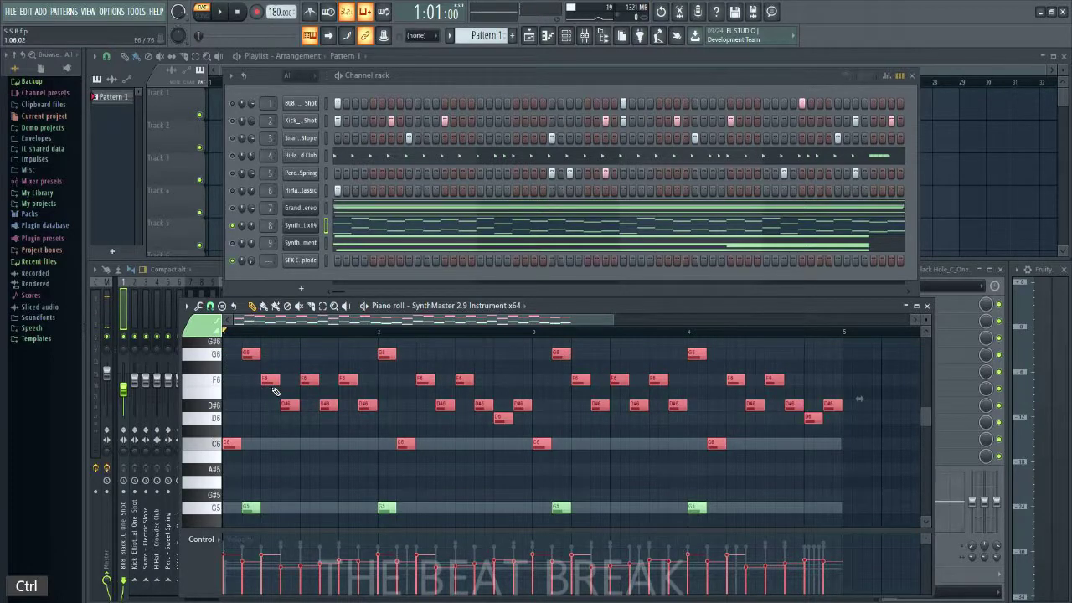
pyautogui.press('Delete')
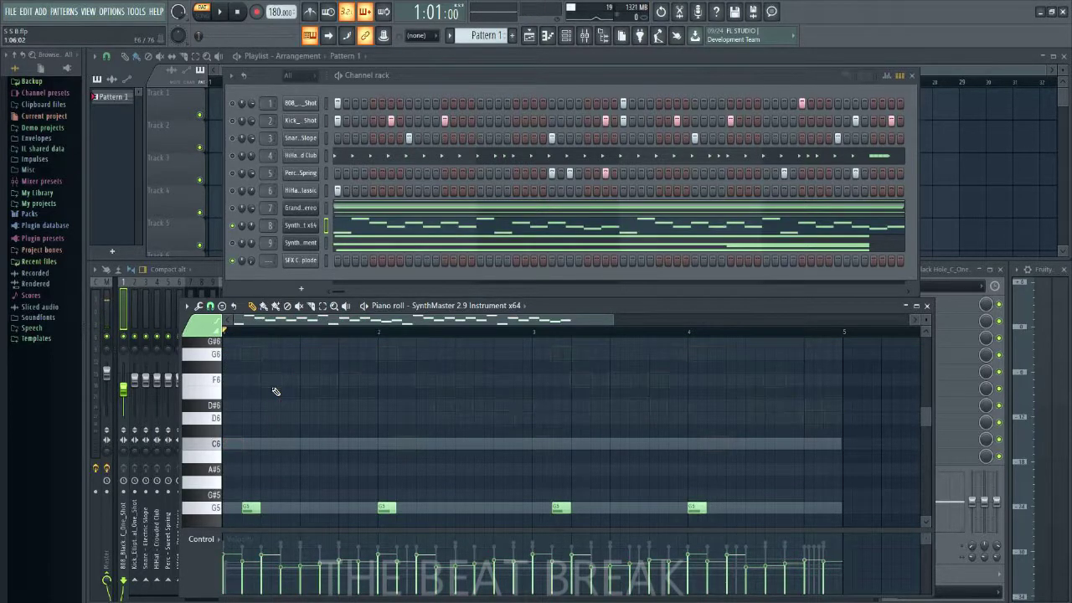
pyautogui.scroll(-3, 345, 423)
pyautogui.press('space')
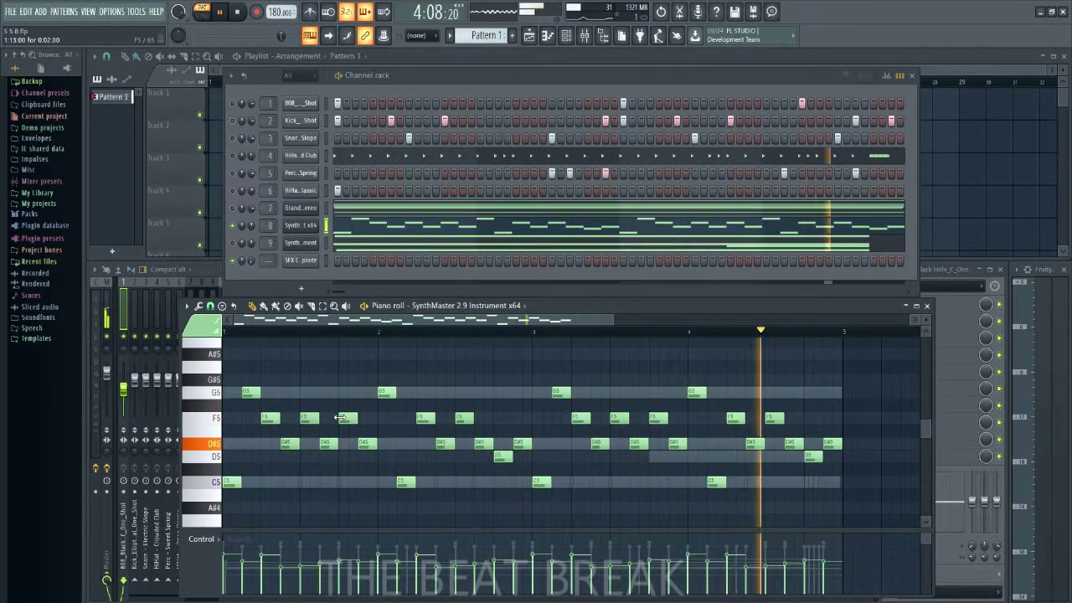
pyautogui.press('space')
# Step: Undo the deletion of the melody's upper-octave notes
pyautogui.scroll(3, 324, 438)
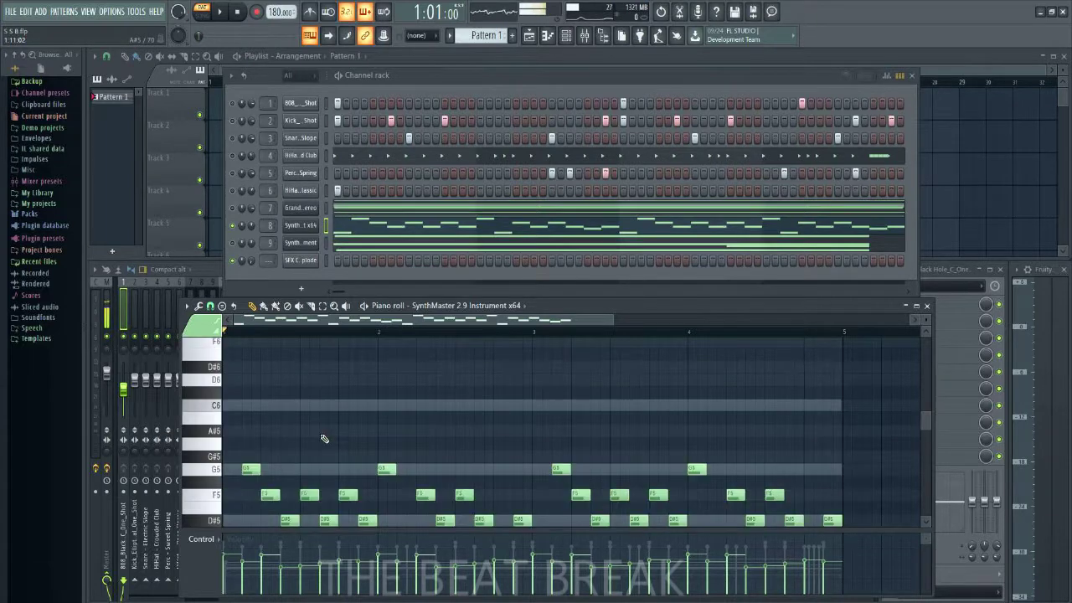
pyautogui.scroll(1, 324, 438)
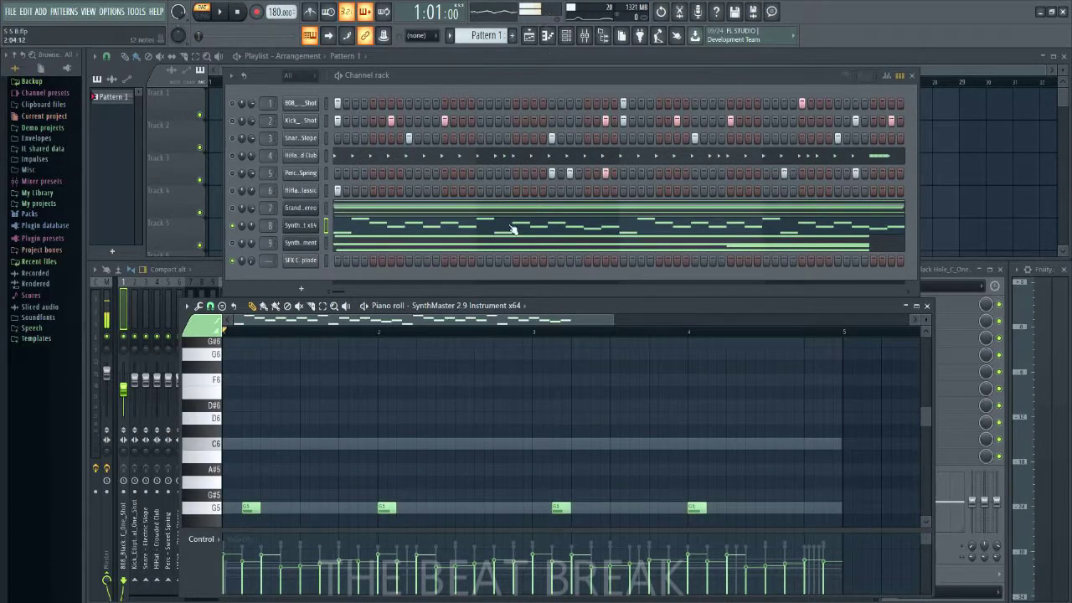
pyautogui.scroll(-2, 405, 466)
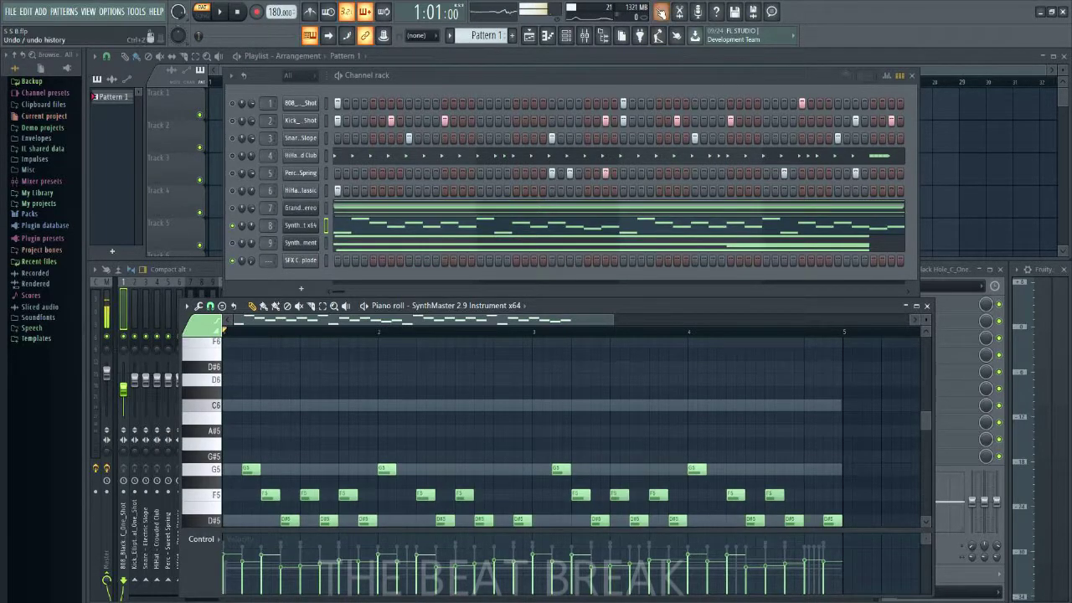
pyautogui.click(661, 12)
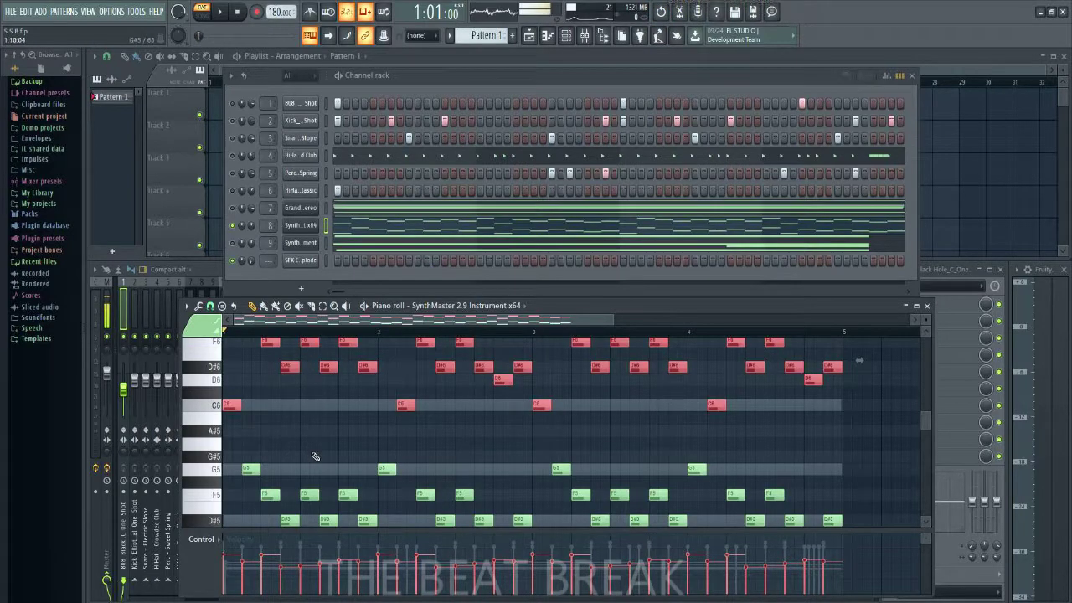
# Step: Deselect the upper-octave notes, play the melody with both octaves in view, and stop playback
pyautogui.press('space')
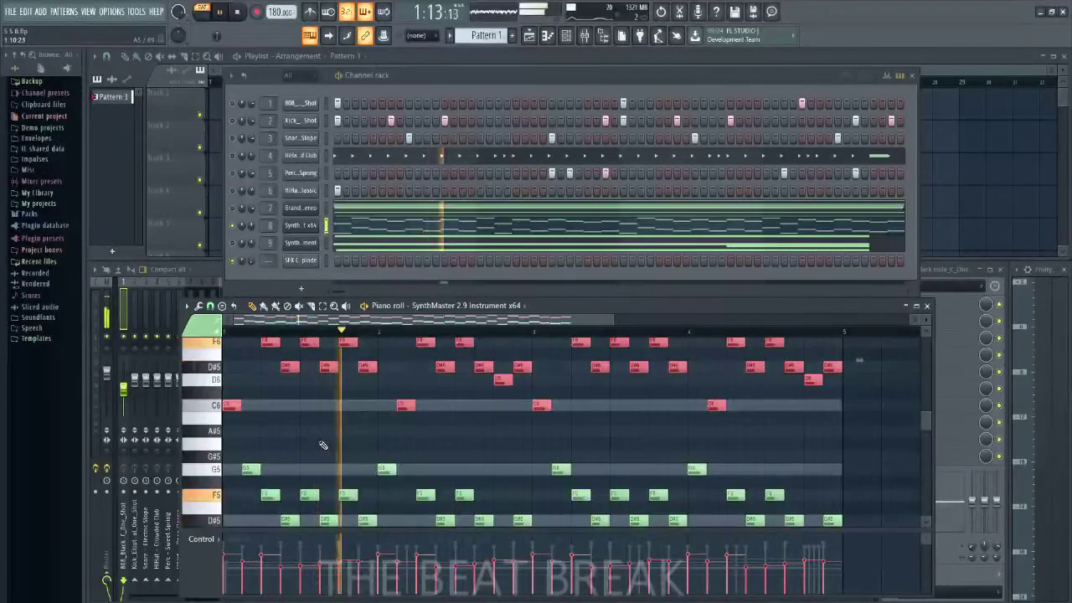
pyautogui.click(321, 443)
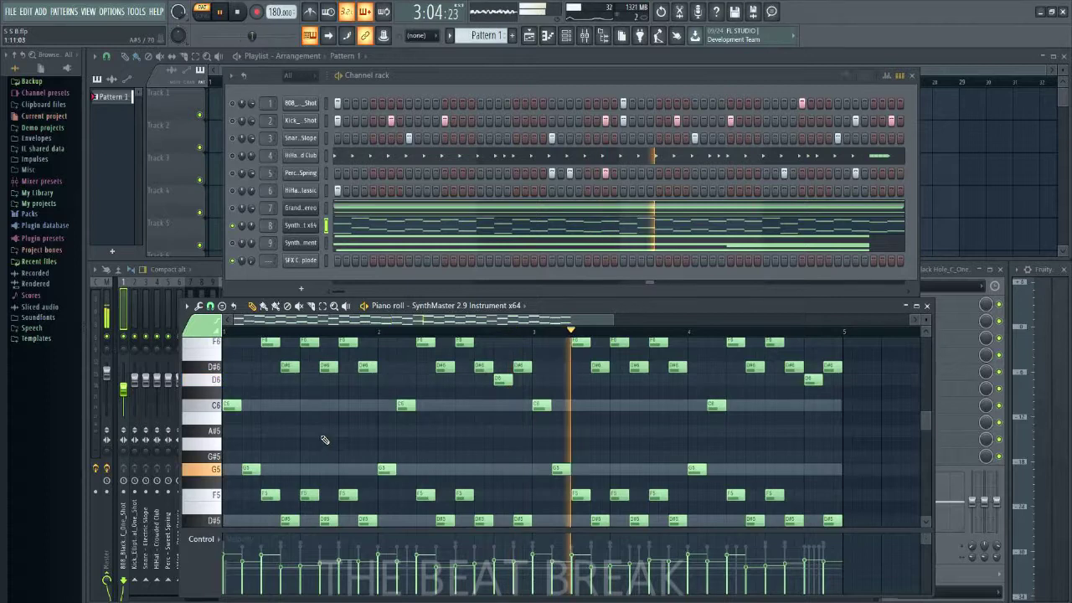
pyautogui.keyDown('ctrl'); pyautogui.rightClick(330, 434); pyautogui.keyUp('ctrl')
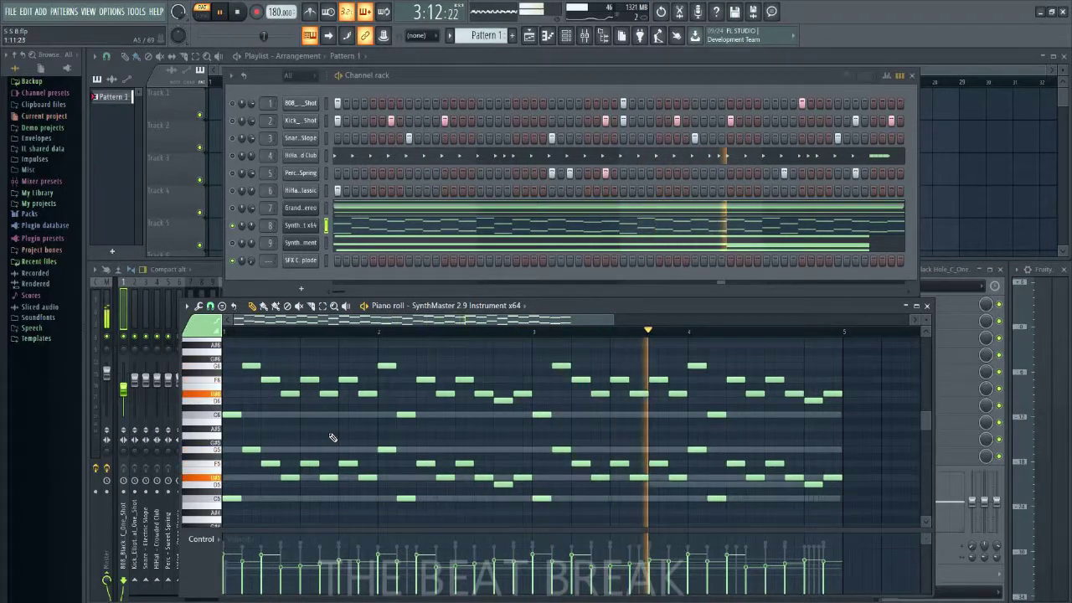
pyautogui.press('space')
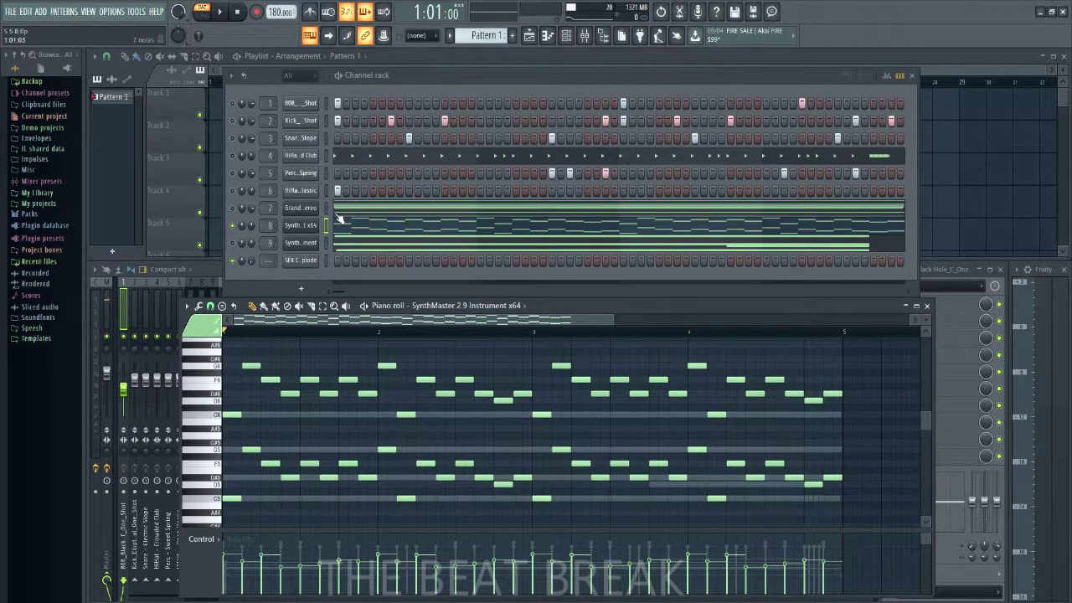
# Step: Reset the SFX Crush Explode channel's volume and check its sampler settings
pyautogui.rightClick(253, 265)
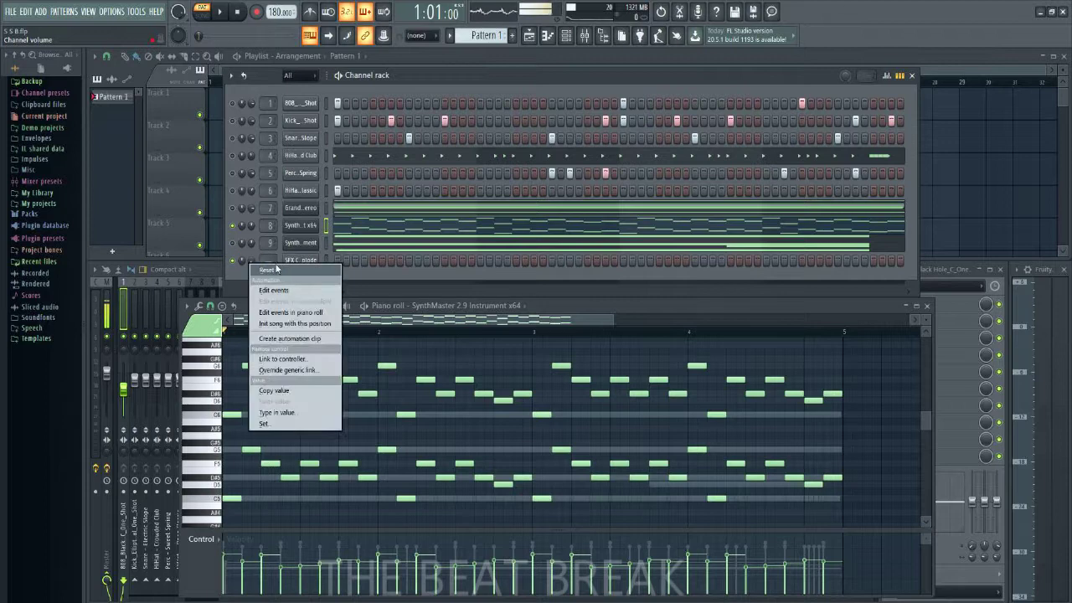
pyautogui.click(278, 269)
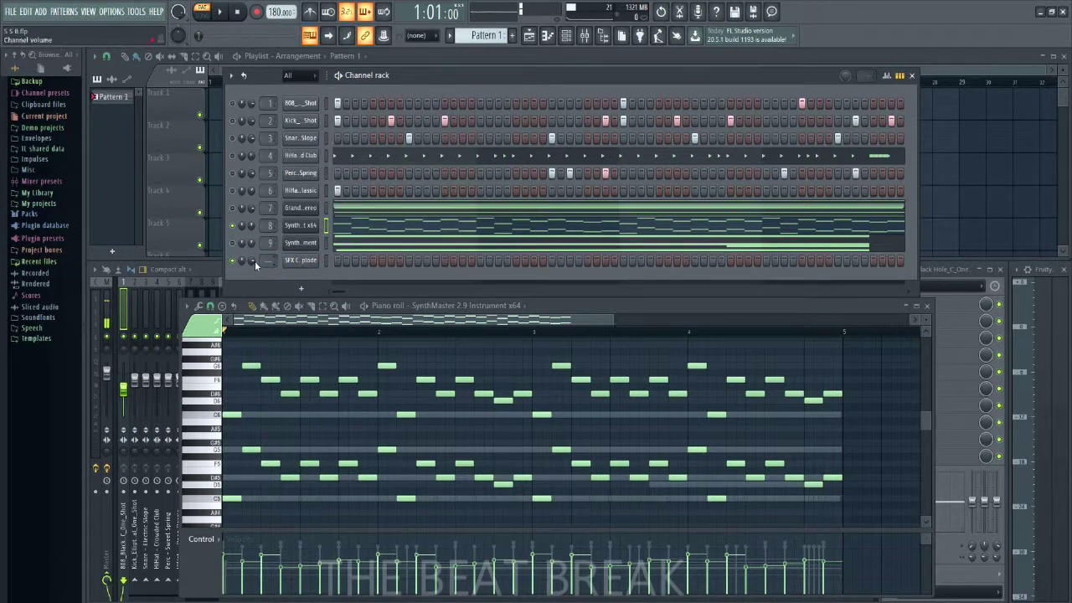
pyautogui.click(300, 263)
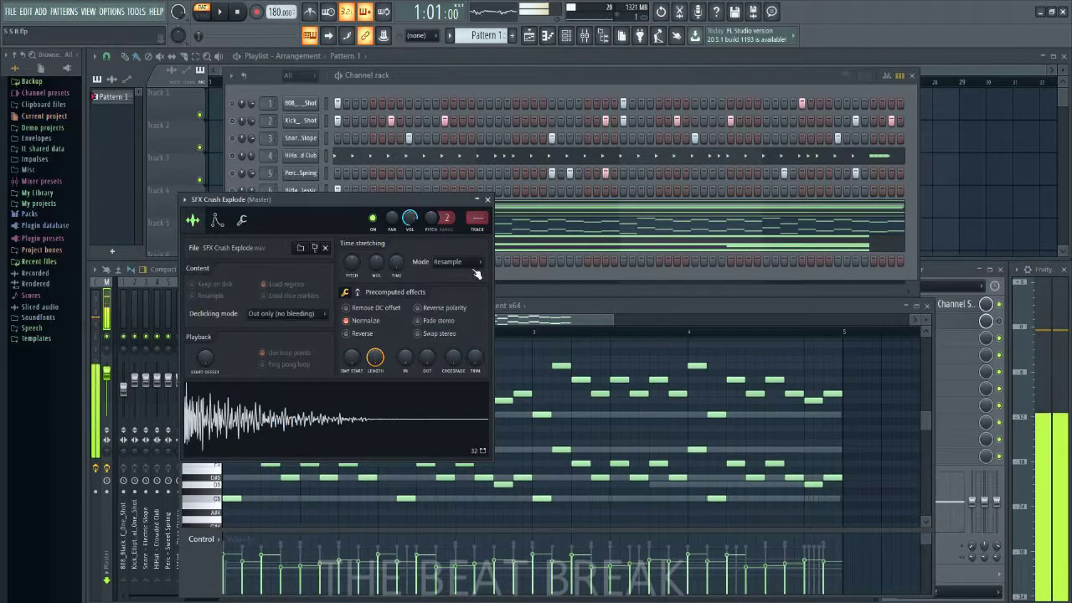
pyautogui.click(487, 199)
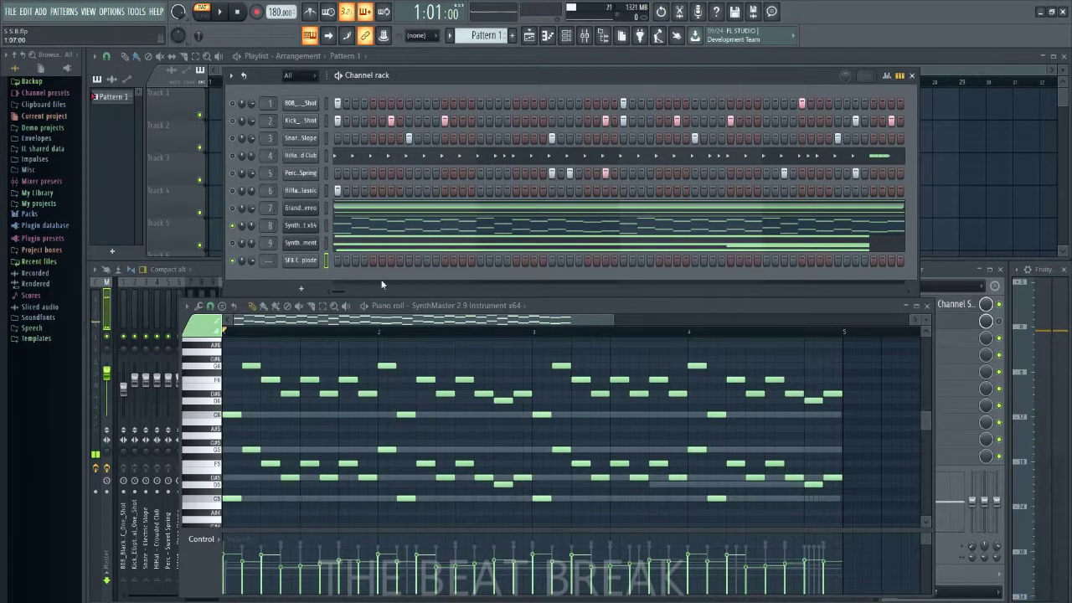
# Step: Reopen the SFX Crush Explode sampler settings, audition the sample from its waveform, and close the settings
pyautogui.click(208, 269)
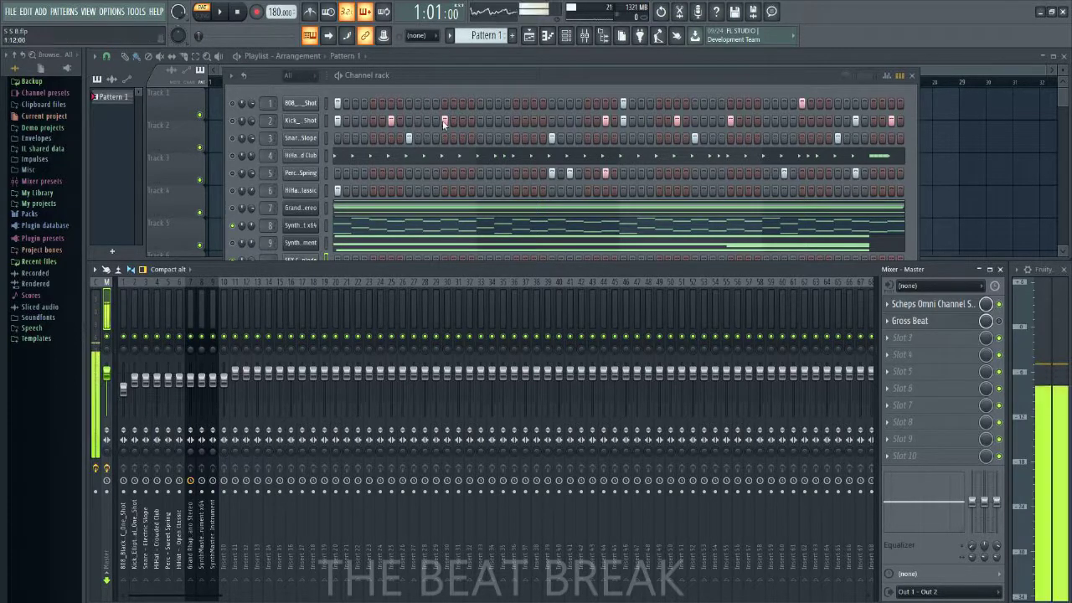
pyautogui.click(473, 75)
pyautogui.click(302, 261)
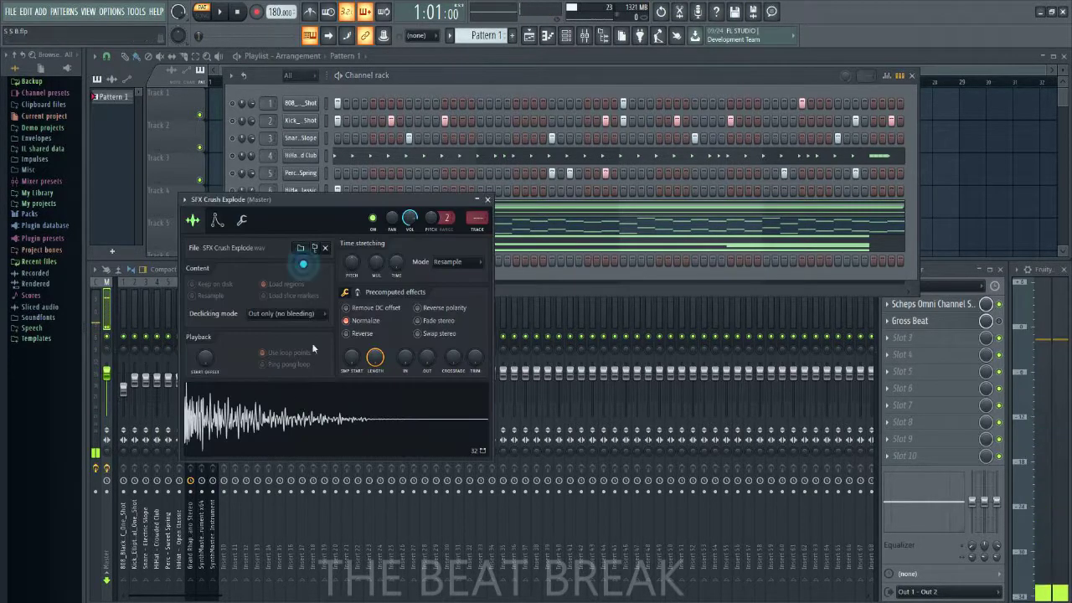
pyautogui.click(301, 418)
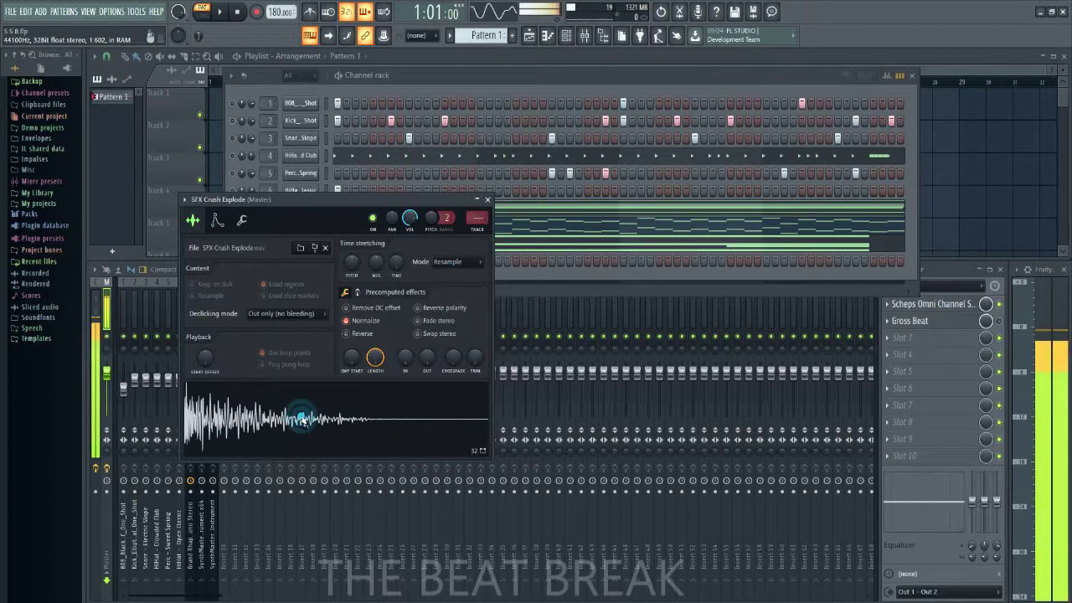
pyautogui.click(488, 200)
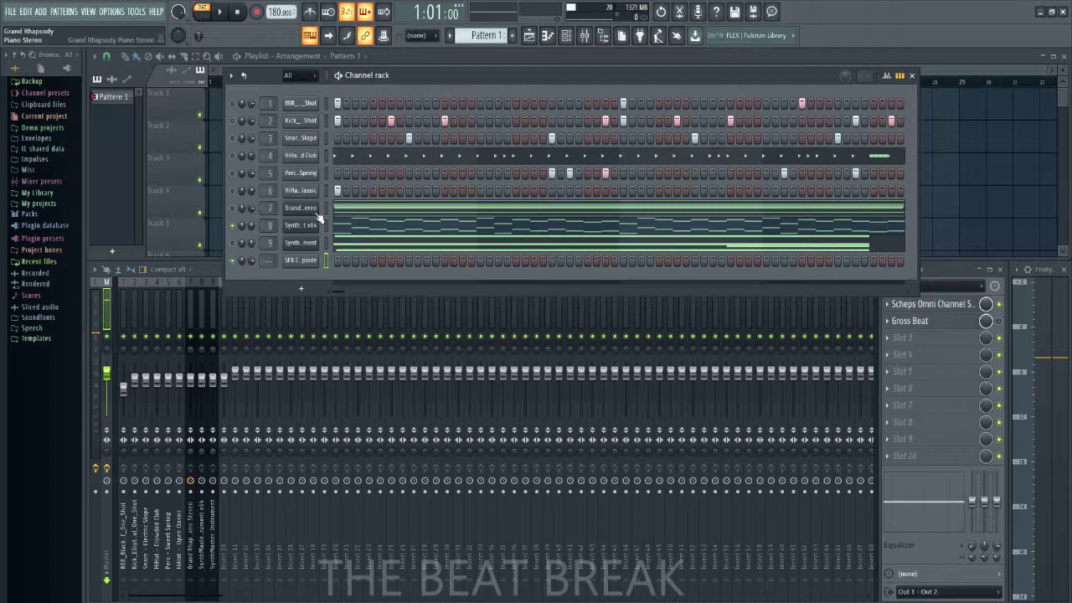
# Step: Open the Grand Rhapsody Piano Stereo notes in the piano roll and audition the SFX Crush Explode sample once more
pyautogui.click(381, 211)
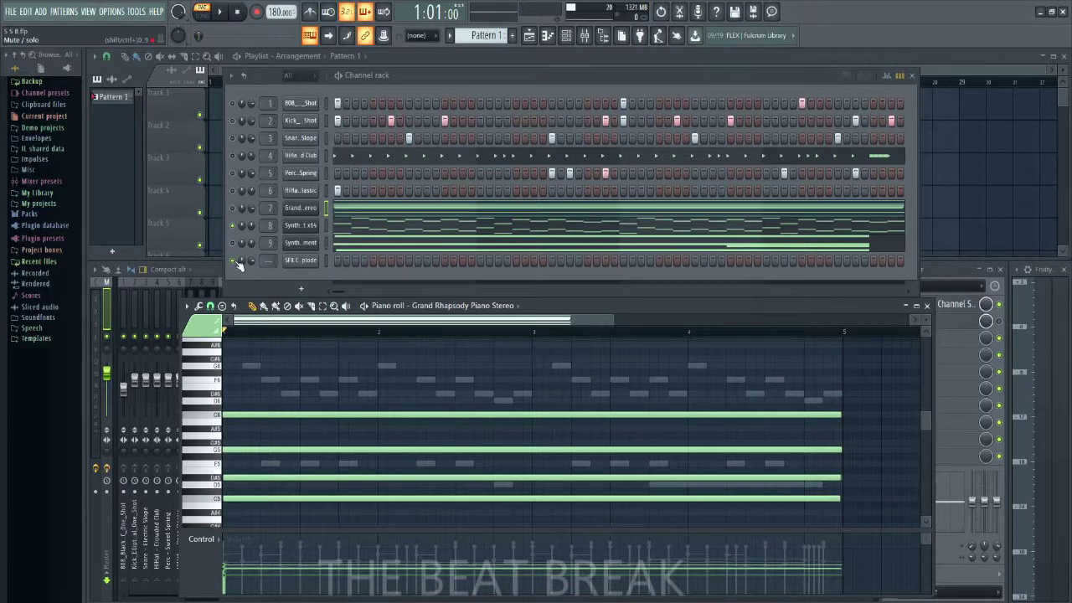
pyautogui.click(302, 259)
pyautogui.click(285, 416)
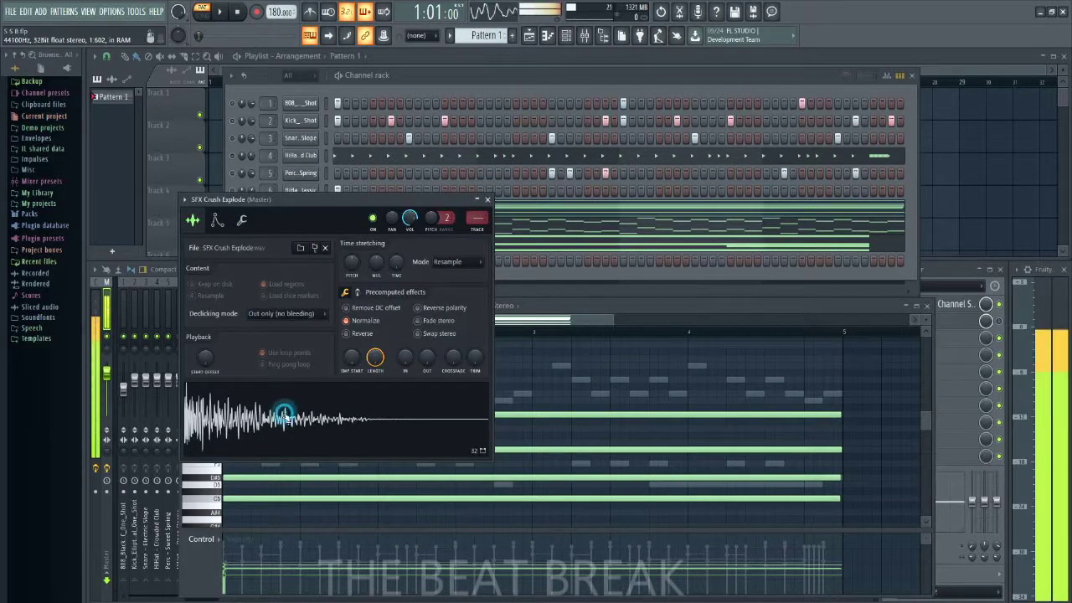
pyautogui.click(487, 199)
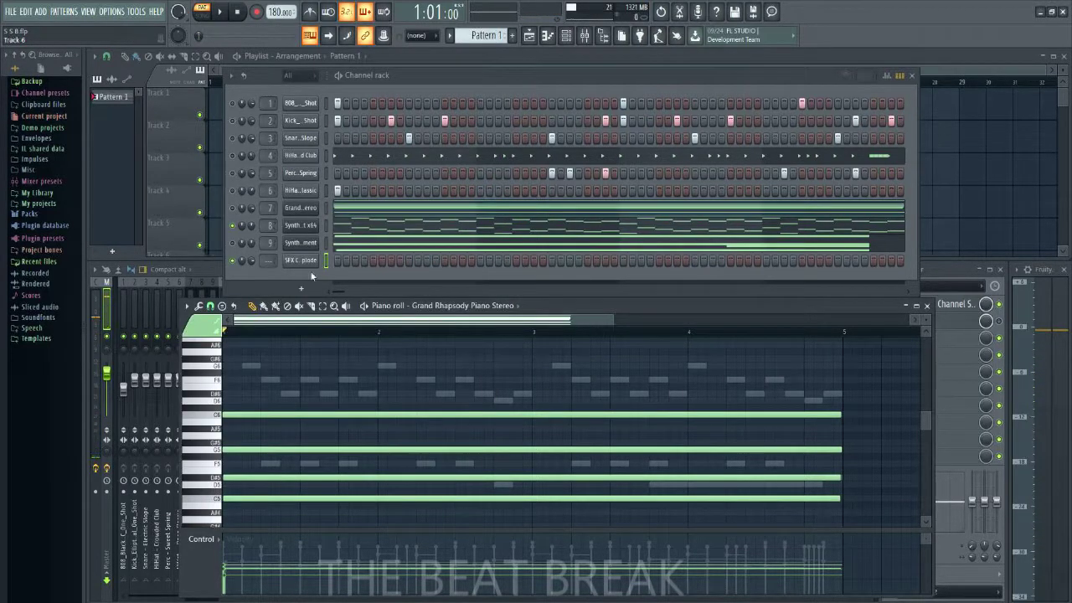
# Step: Mute the SFX Crush Explode channel, triggering a test note before and after
pyautogui.press('z')
pyautogui.click(231, 262)
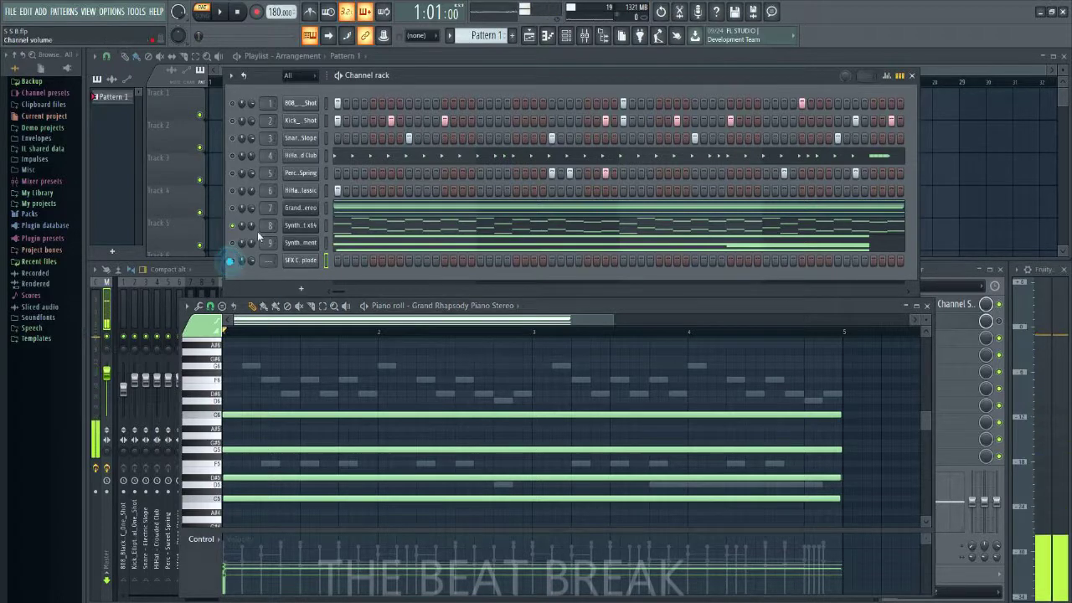
pyautogui.press('z')
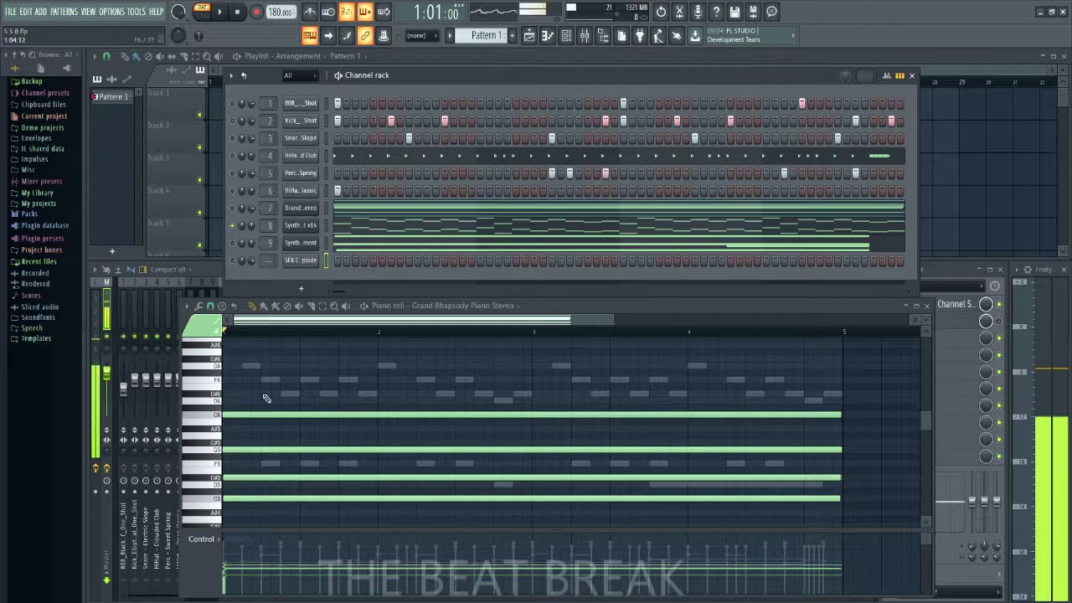
# Step: Select the sustained C5, D#5 and G5 chord notes of the Grand Rhapsody Piano and examine the notes above and below them
pyautogui.scroll(-2, 429, 394)
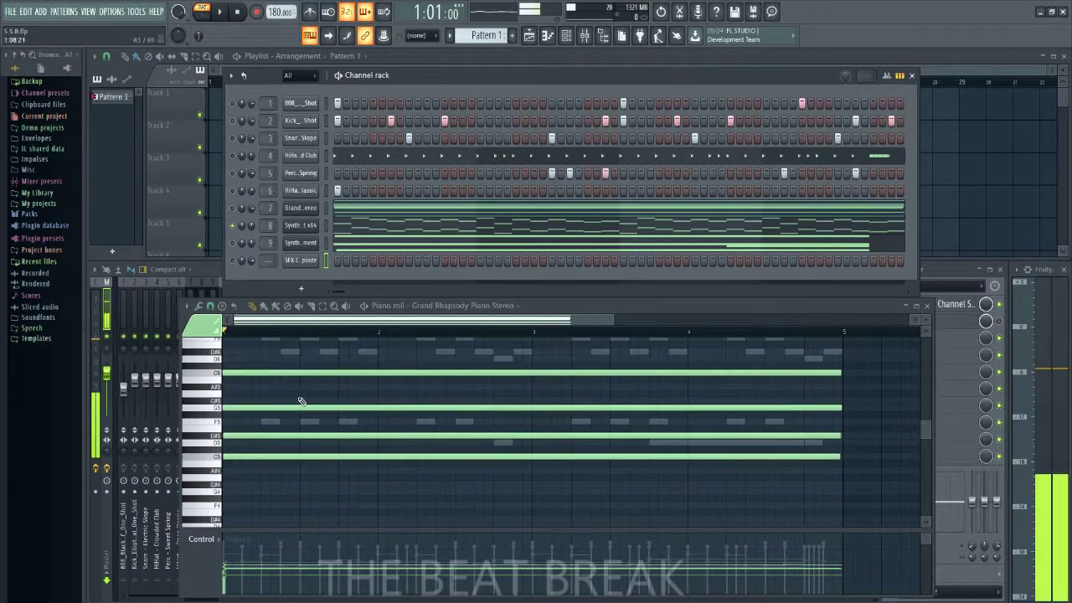
pyautogui.scroll(-2, 382, 431)
pyautogui.keyDown('ctrl'); pyautogui.rightClick(366, 474); pyautogui.keyUp('ctrl')
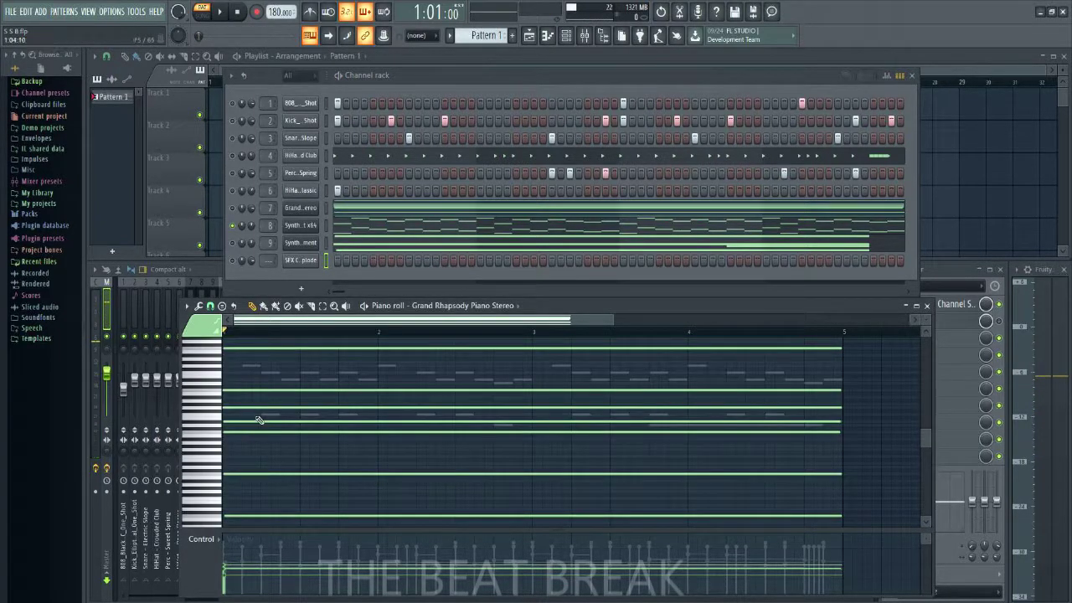
pyautogui.moveTo(246, 412); pyautogui.dragTo(245, 451)
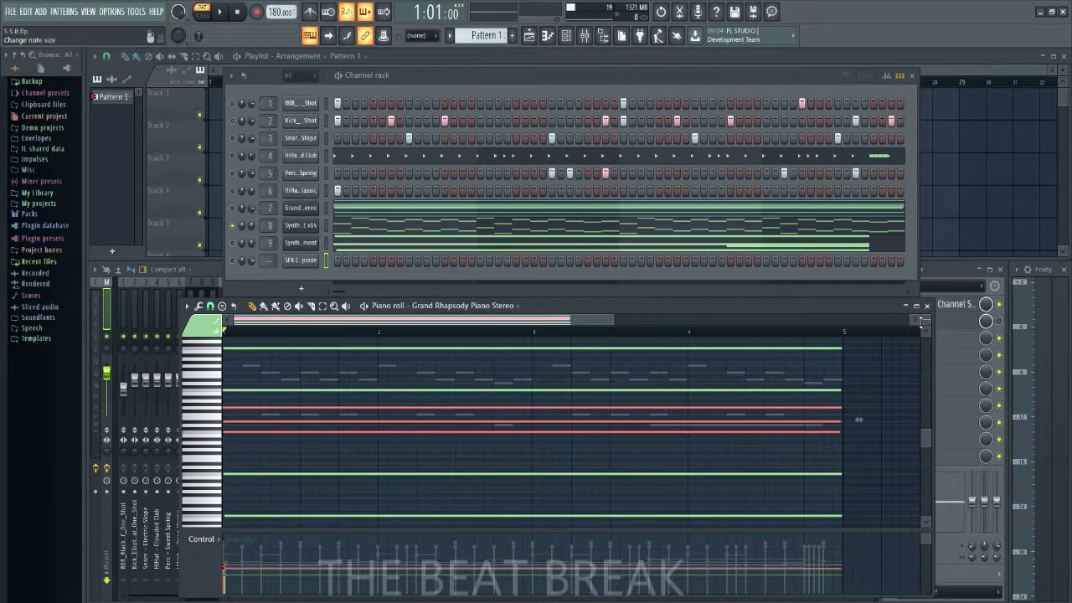
pyautogui.scroll(2, 858, 419)
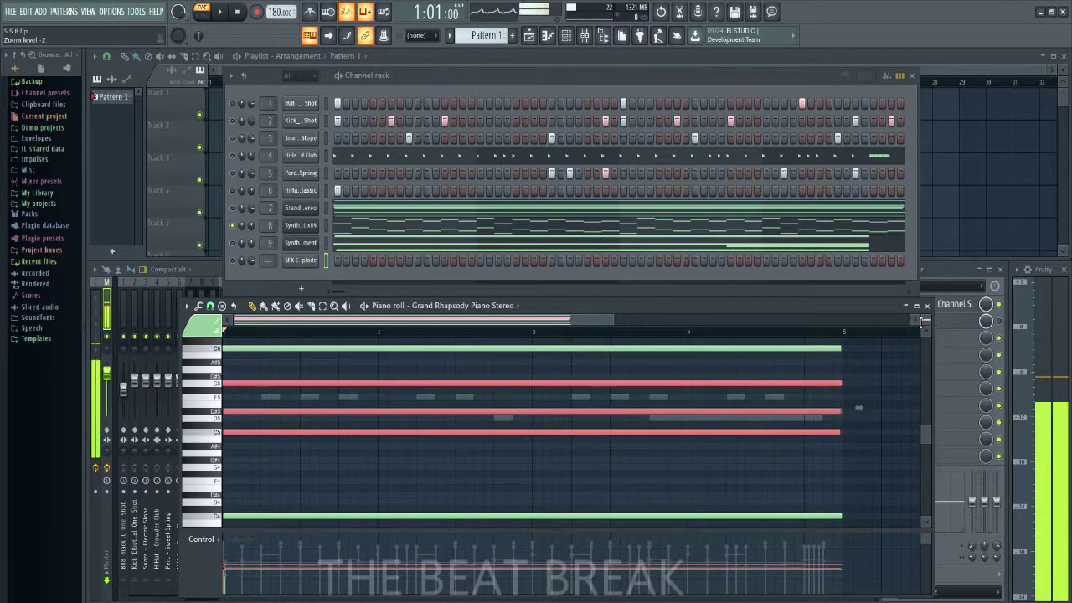
pyautogui.scroll(-1, 859, 407)
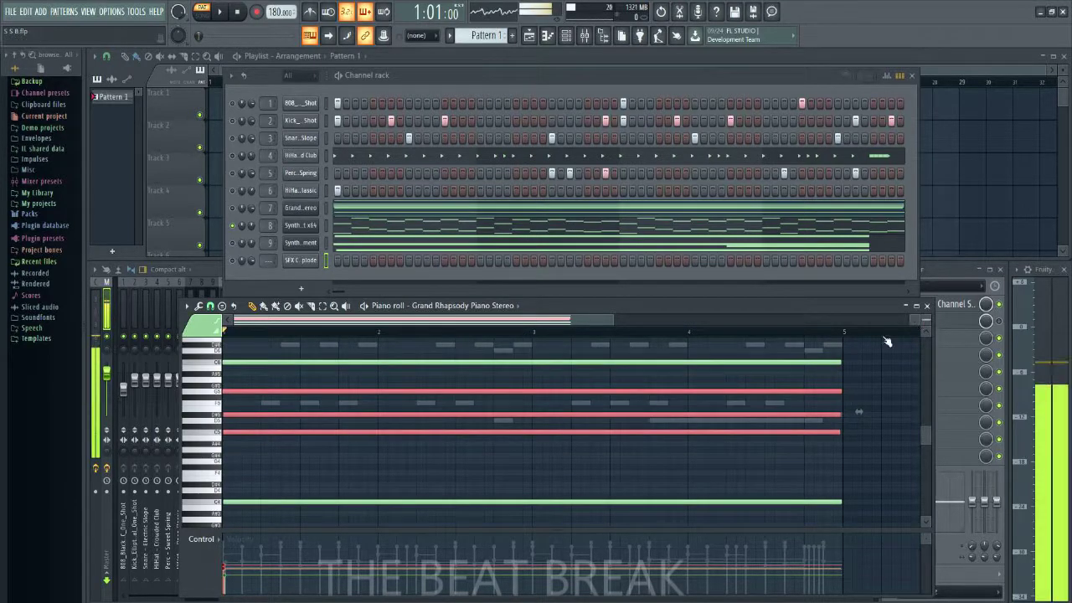
pyautogui.scroll(-4, 423, 495)
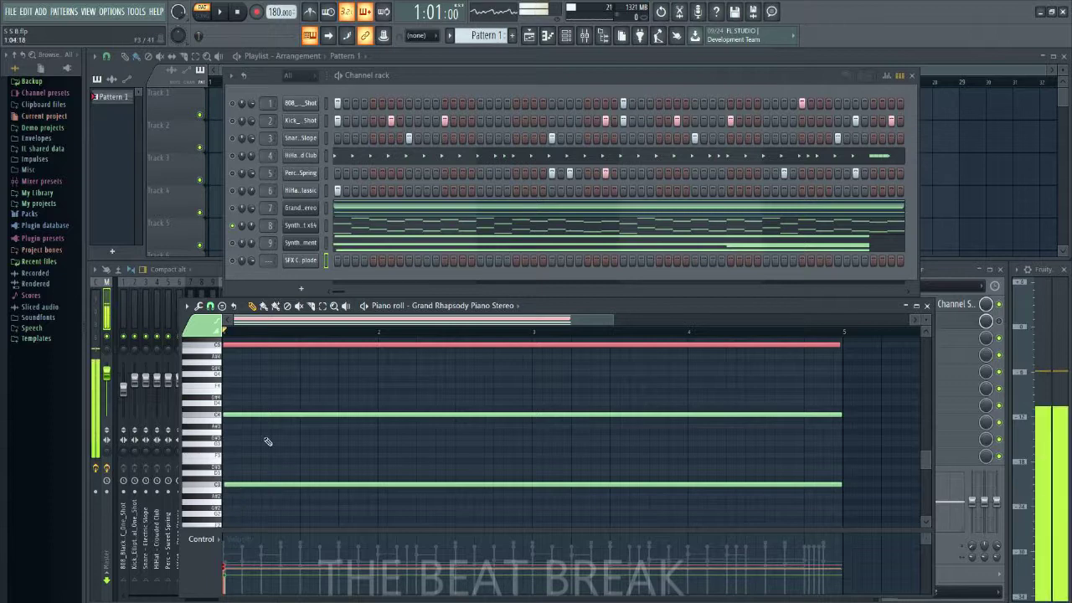
pyautogui.scroll(2, 304, 459)
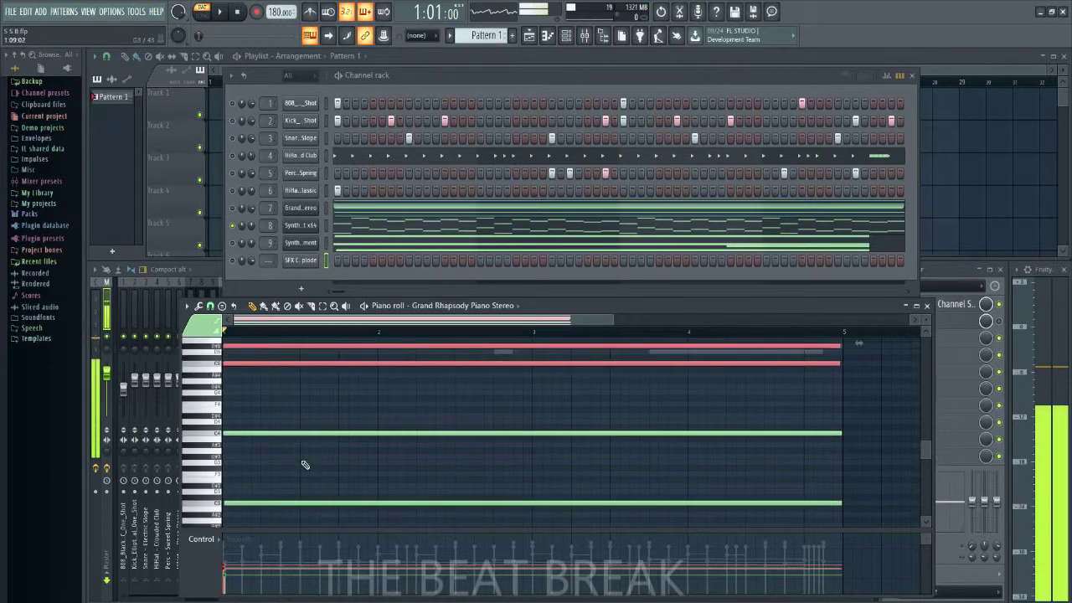
pyautogui.scroll(4, 321, 397)
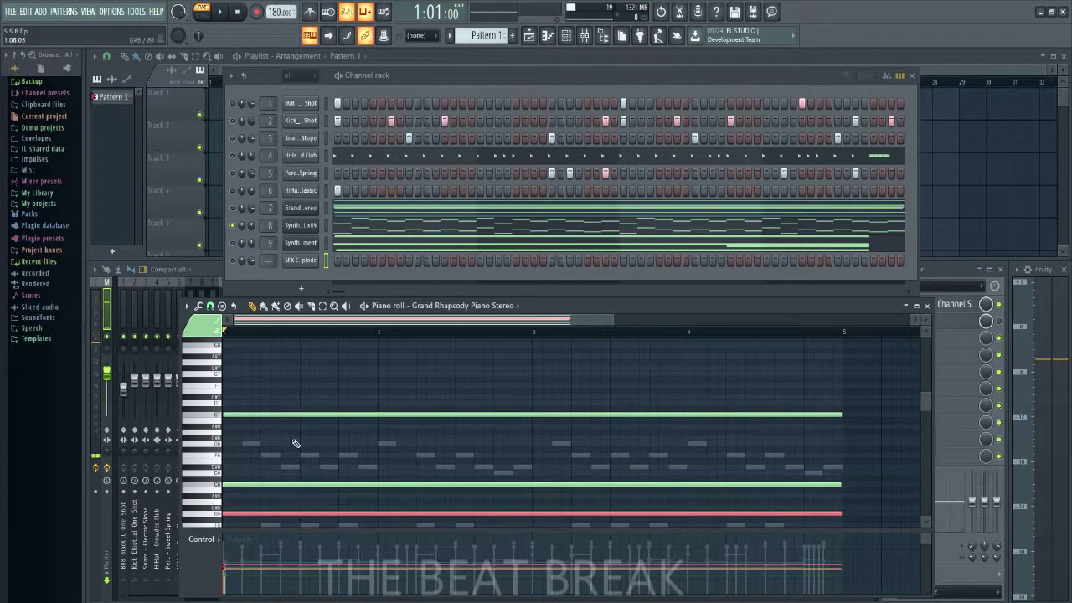
# Step: Examine the sustained Grand Rhapsody Piano chord notes down to C4 and deselect the notes
pyautogui.scroll(-1, 323, 459)
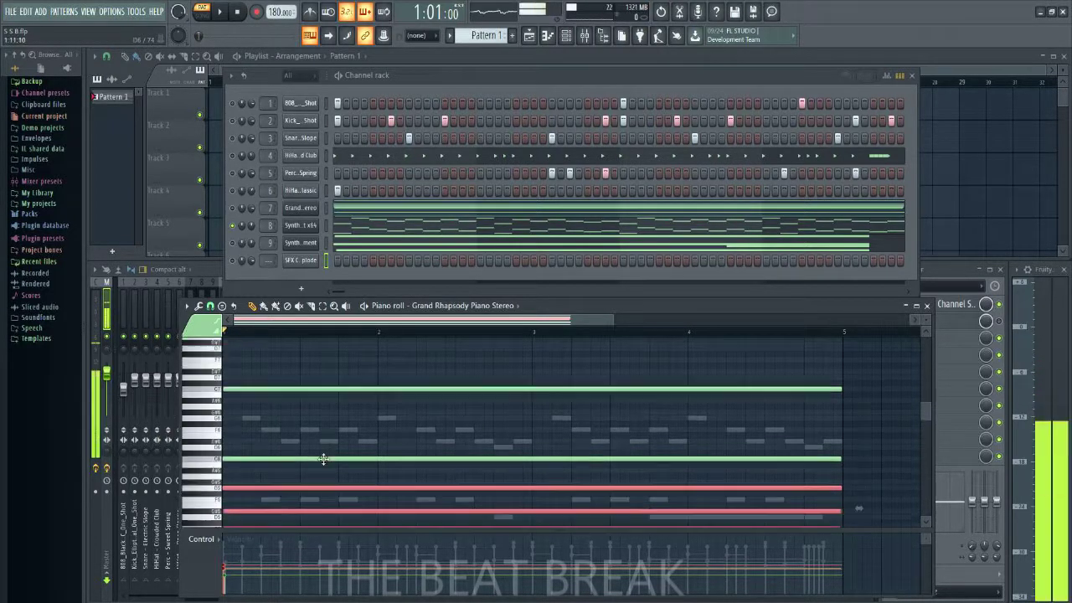
pyautogui.scroll(-2, 323, 459)
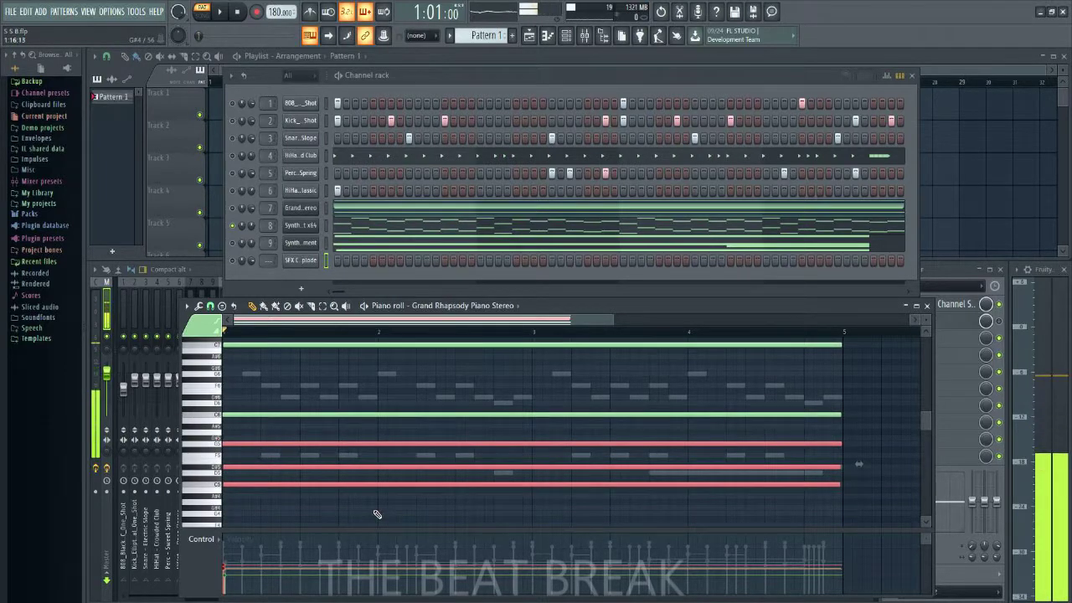
pyautogui.scroll(-2, 377, 512)
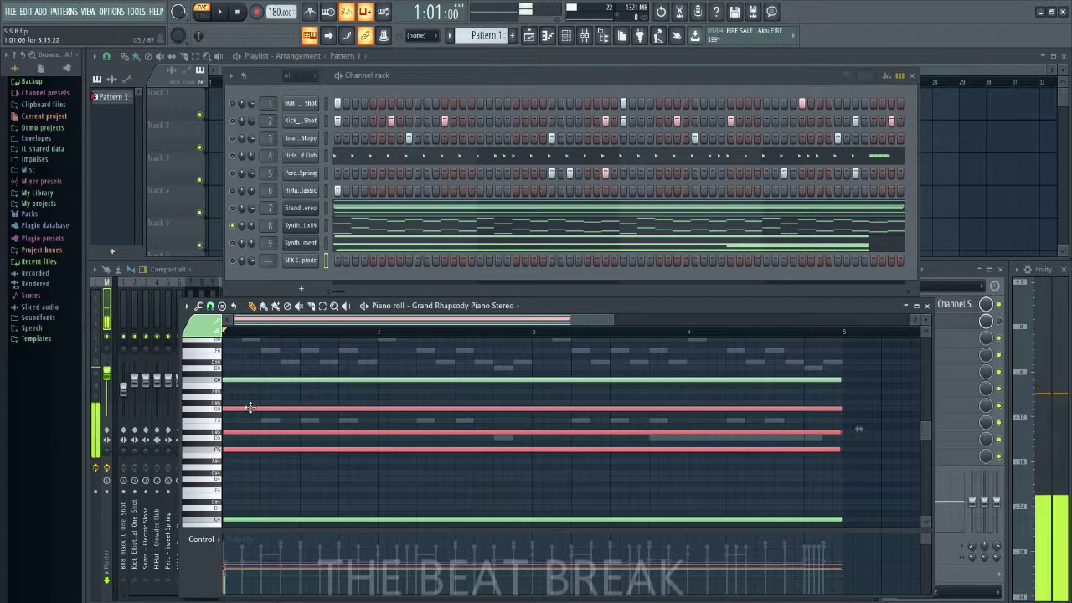
pyautogui.click(788, 483)
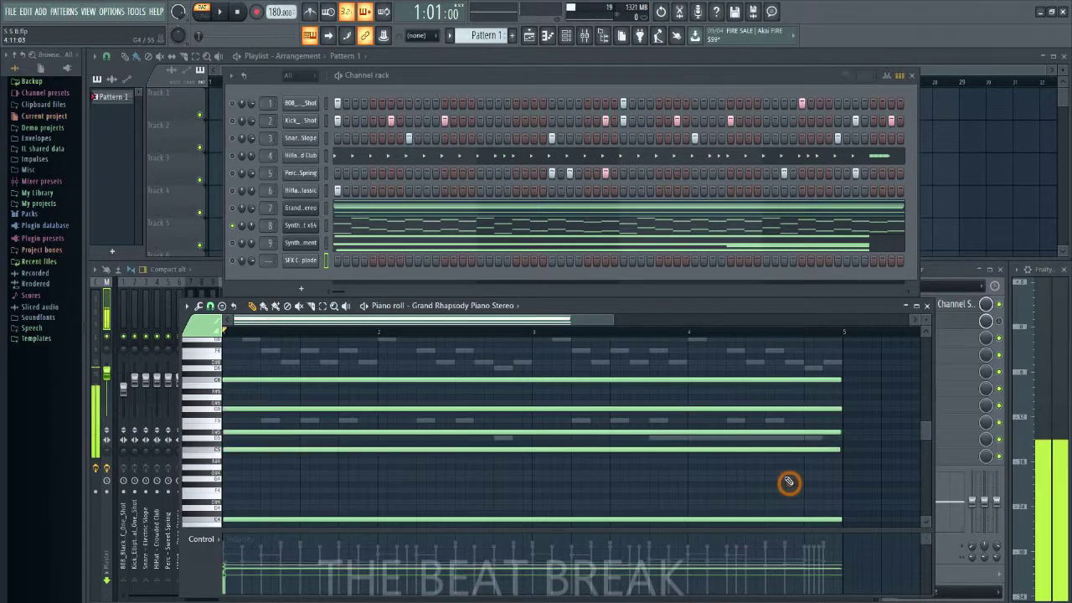
# Step: Unmute the Grand Rhapsody Piano channel and play the pattern to hear it together with the synth melody
pyautogui.click(233, 208)
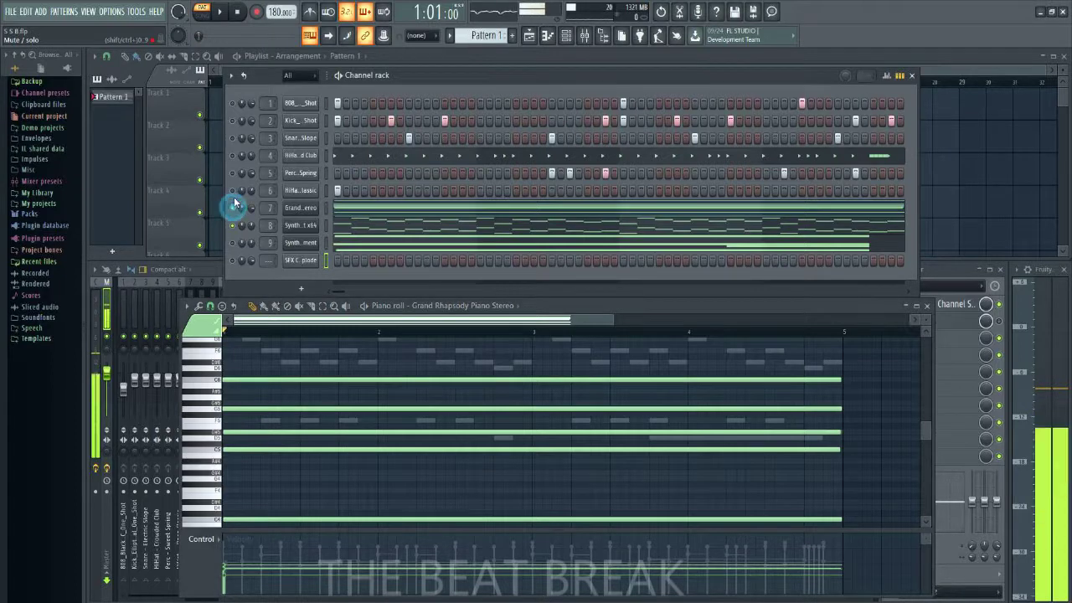
pyautogui.click(220, 12)
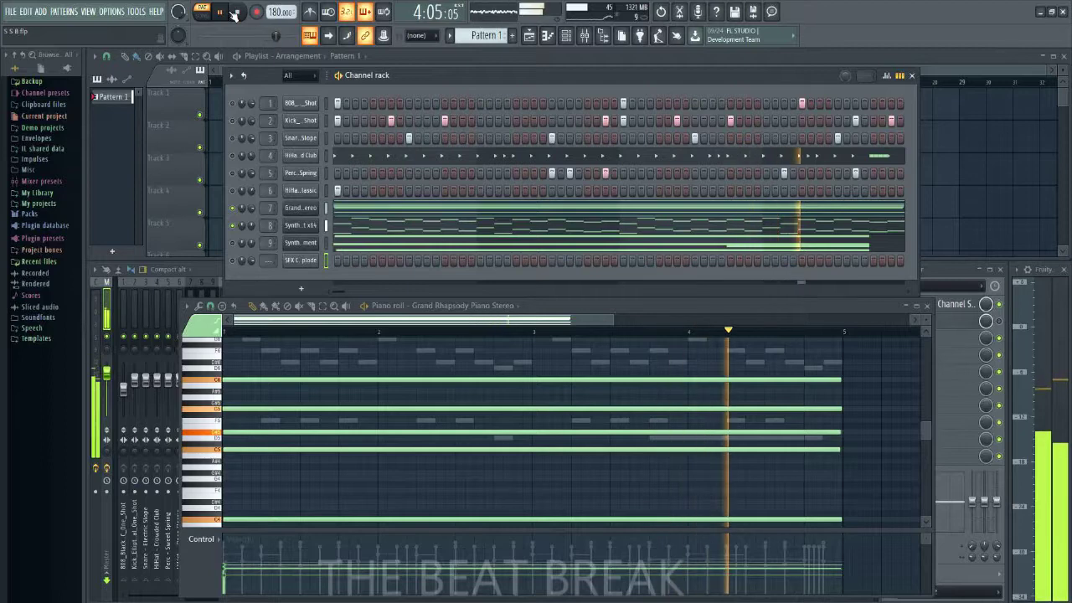
pyautogui.press('space')
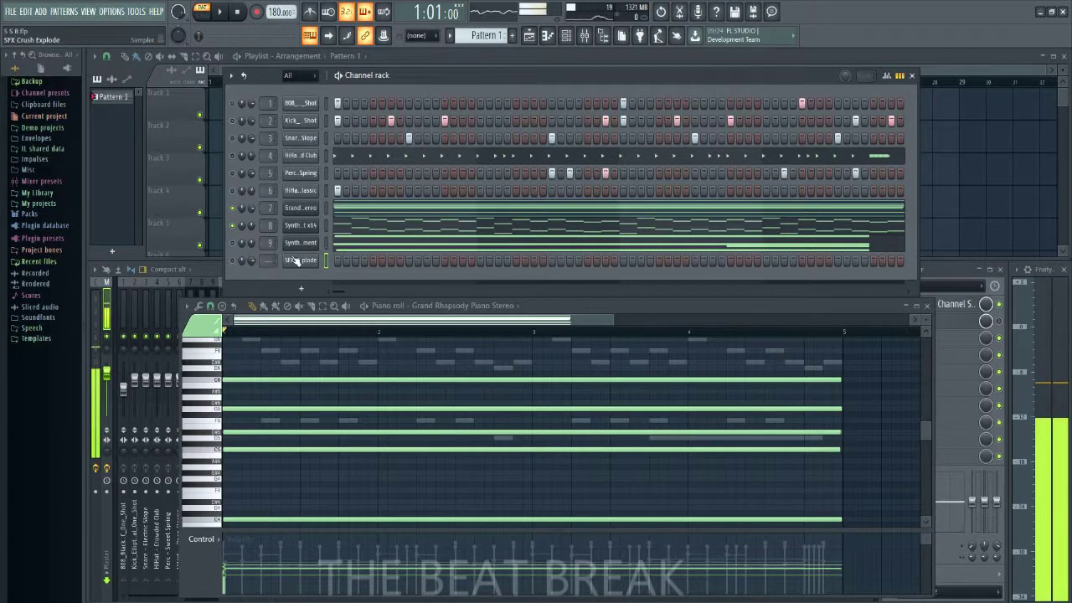
# Step: Unmute the SynthMaster One Instrument channel, open its notes in the piano roll, and audition the C5, D#5 and G5 keys
pyautogui.click(359, 243)
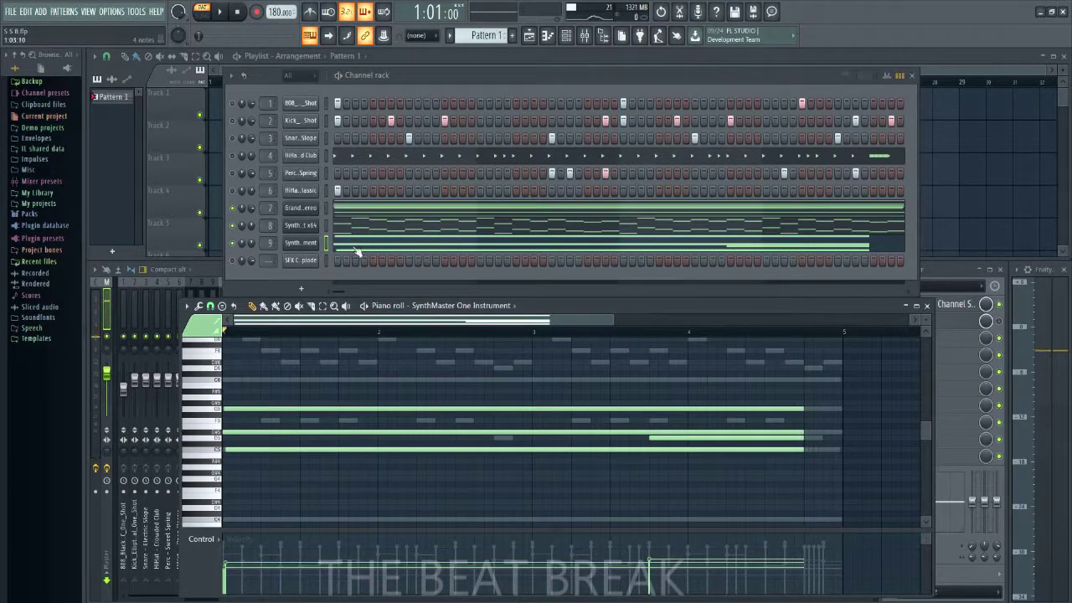
pyautogui.click(218, 453)
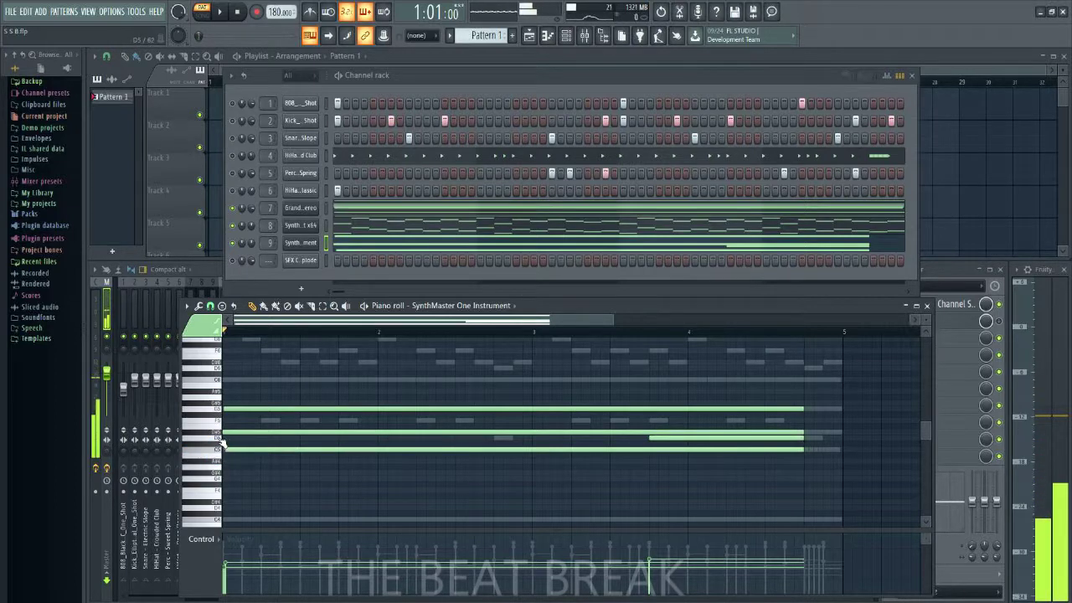
pyautogui.click(220, 432)
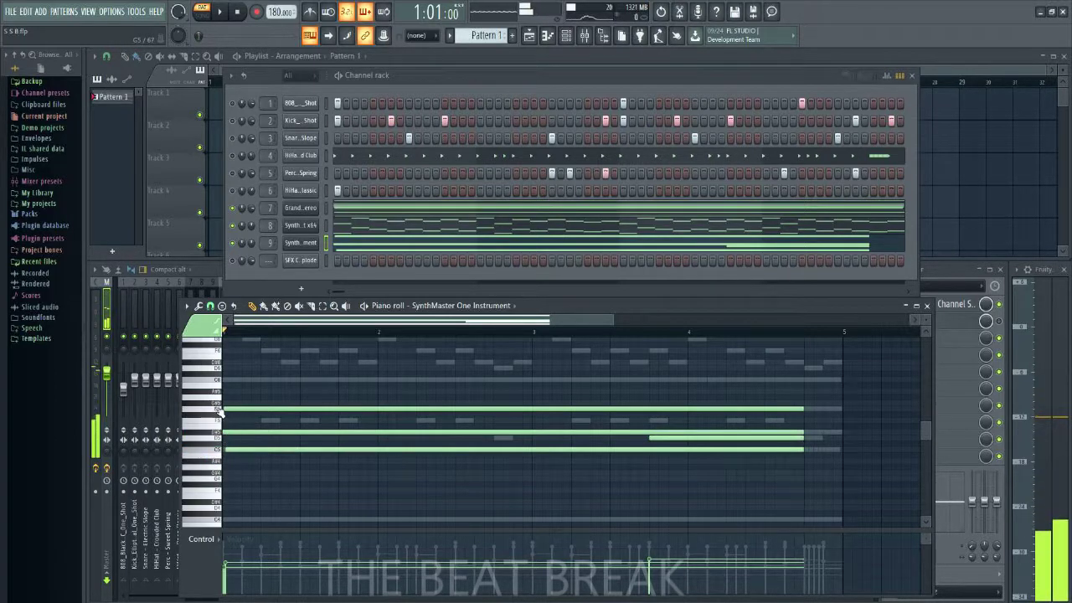
pyautogui.click(220, 410)
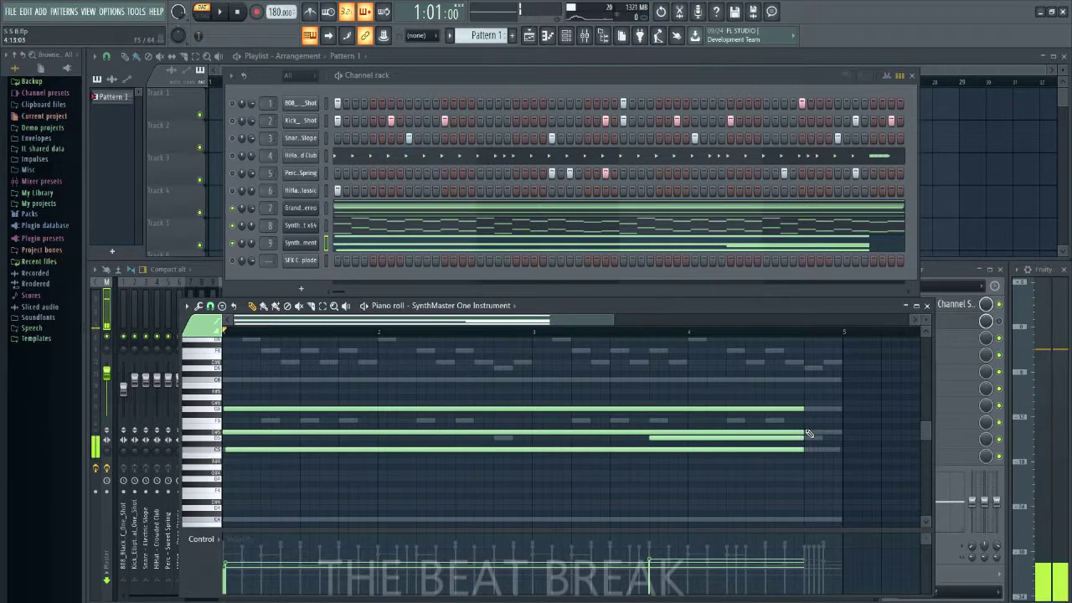
# Step: Play the pattern to hear the SynthMaster One chord layered with the piano and synth melody, and stop playback
pyautogui.press('space')
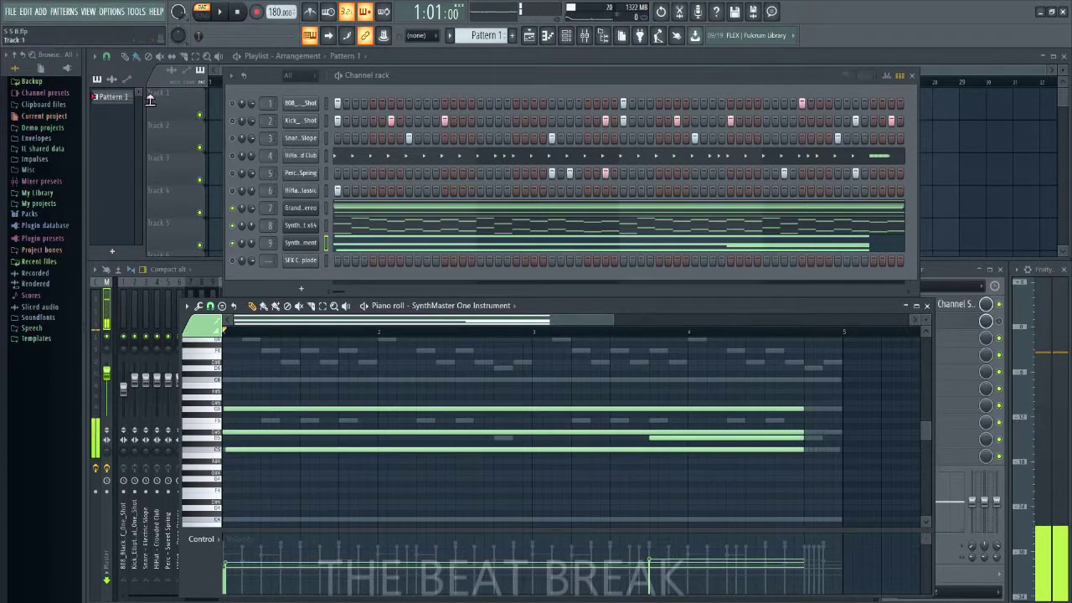
pyautogui.click(220, 12)
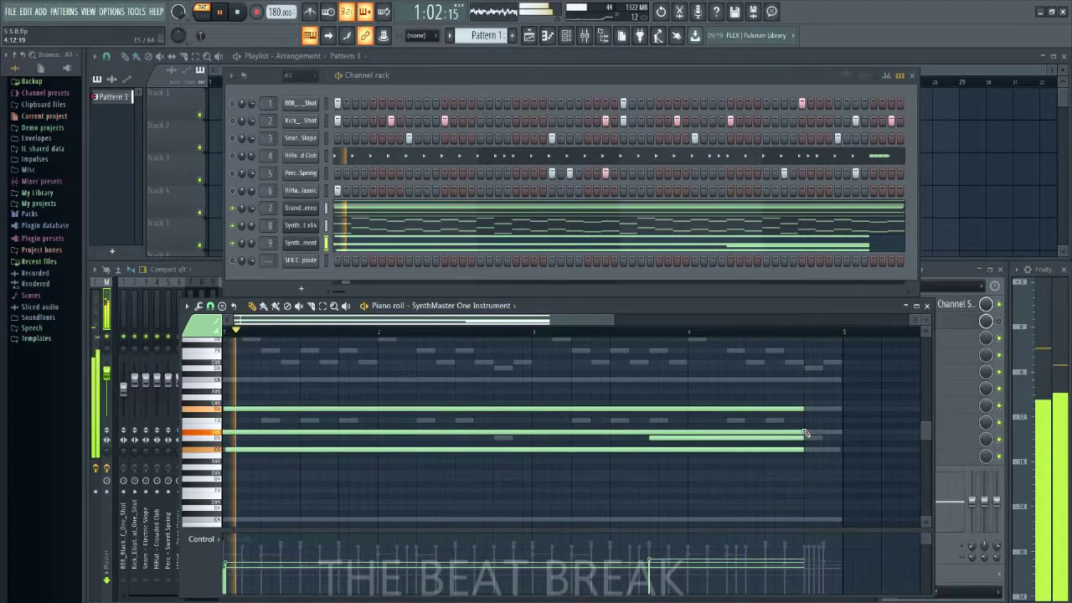
pyautogui.press('space')
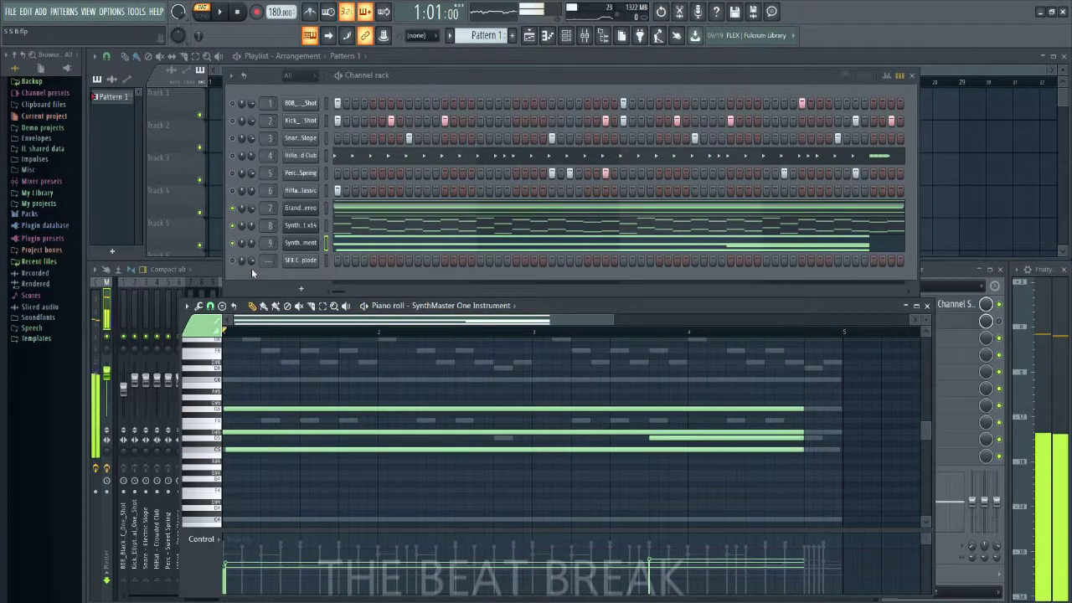
# Step: Review and close the SFX Crush Explode sampler settings, and unmute its channel
pyautogui.click(298, 262)
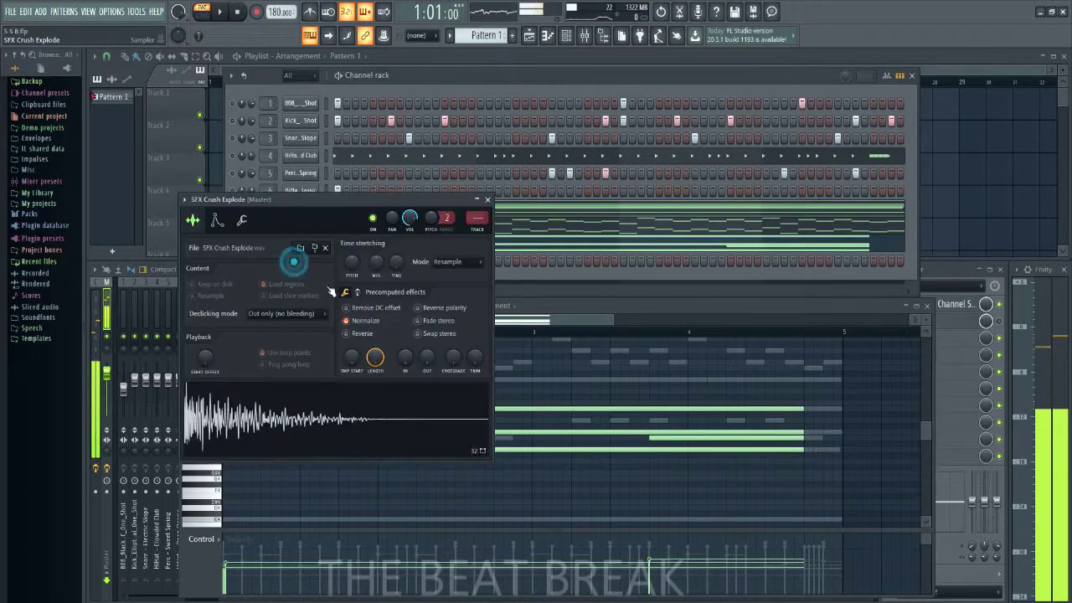
pyautogui.click(488, 201)
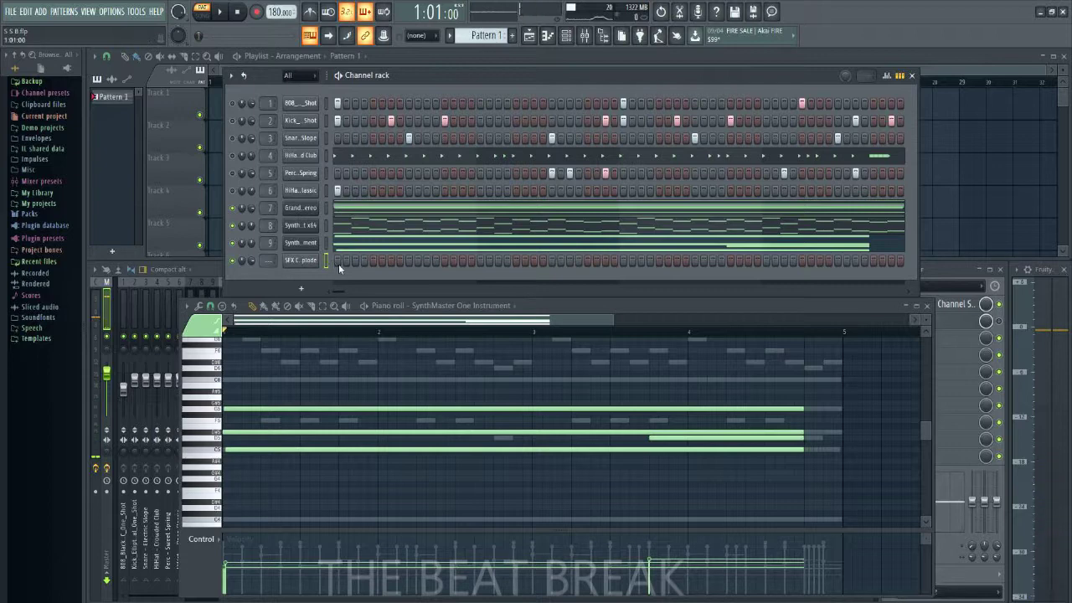
# Step: Try an SFX Crush Explode hit on the pattern's first step during playback, and remove the hit again
pyautogui.click(338, 263)
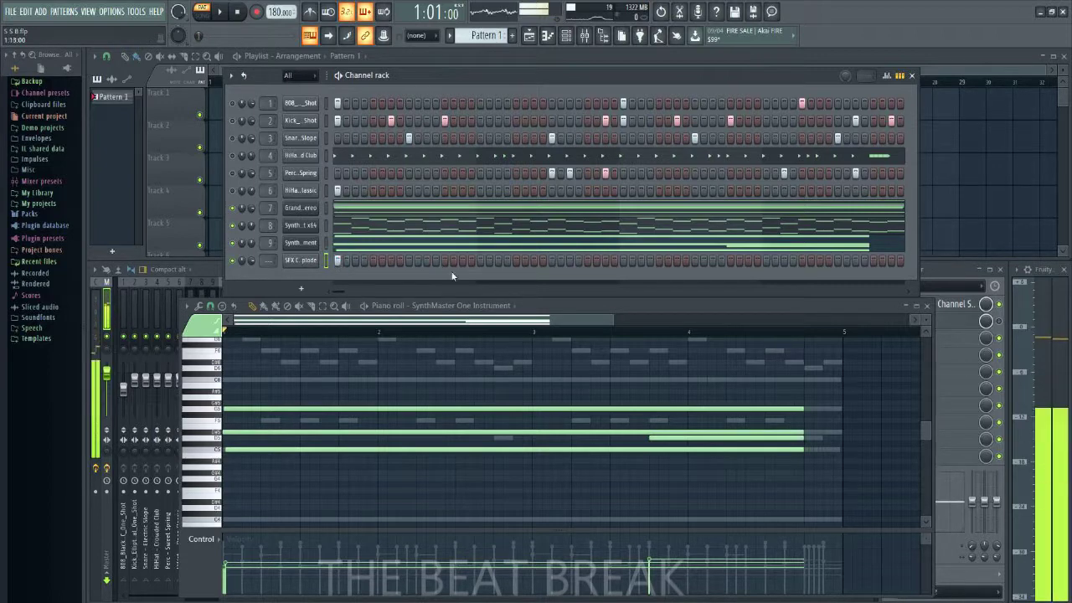
pyautogui.click(224, 11)
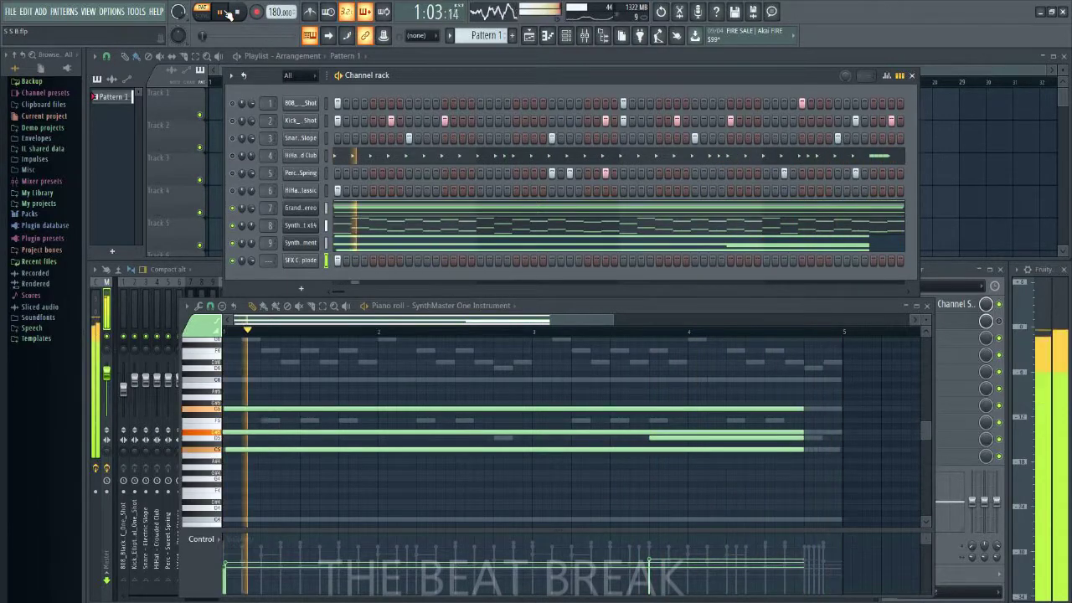
pyautogui.press('space')
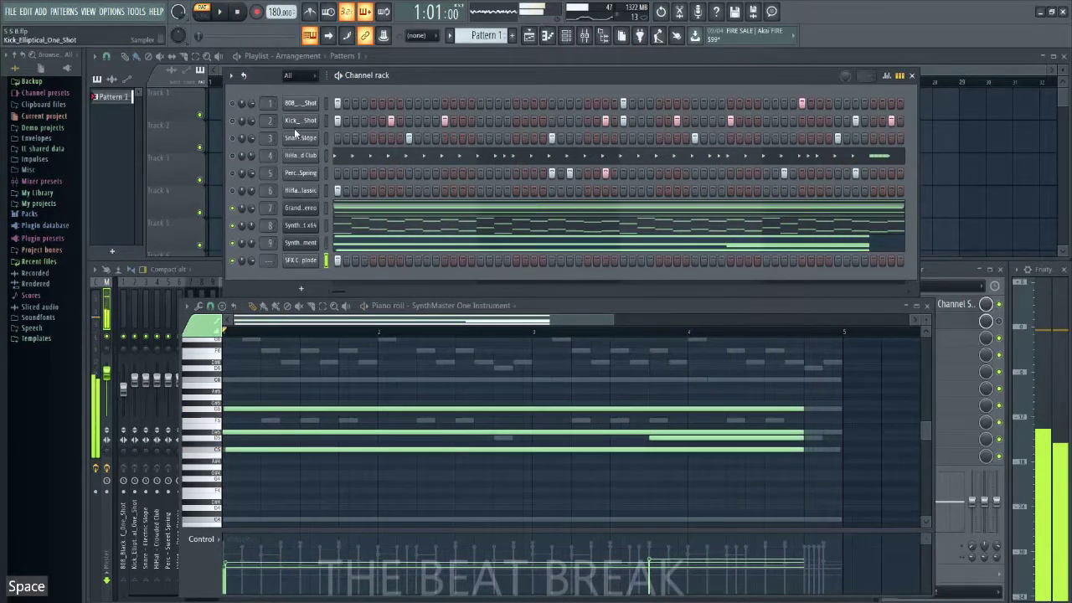
pyautogui.rightClick(336, 262)
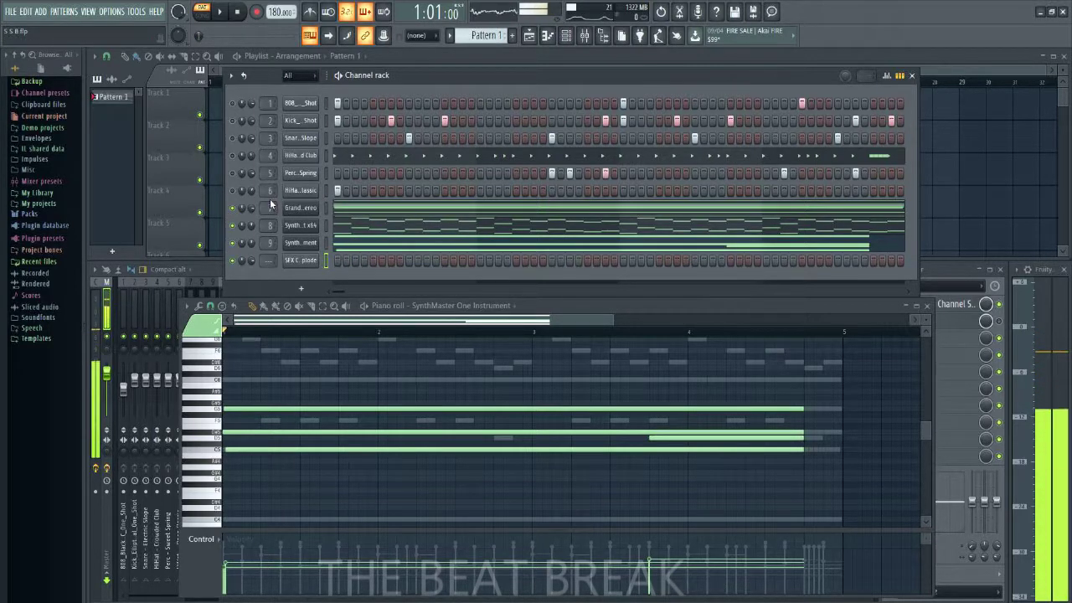
# Step: Unmute the six drum and percussion channels and play the full pattern with every channel active
pyautogui.click(234, 172)
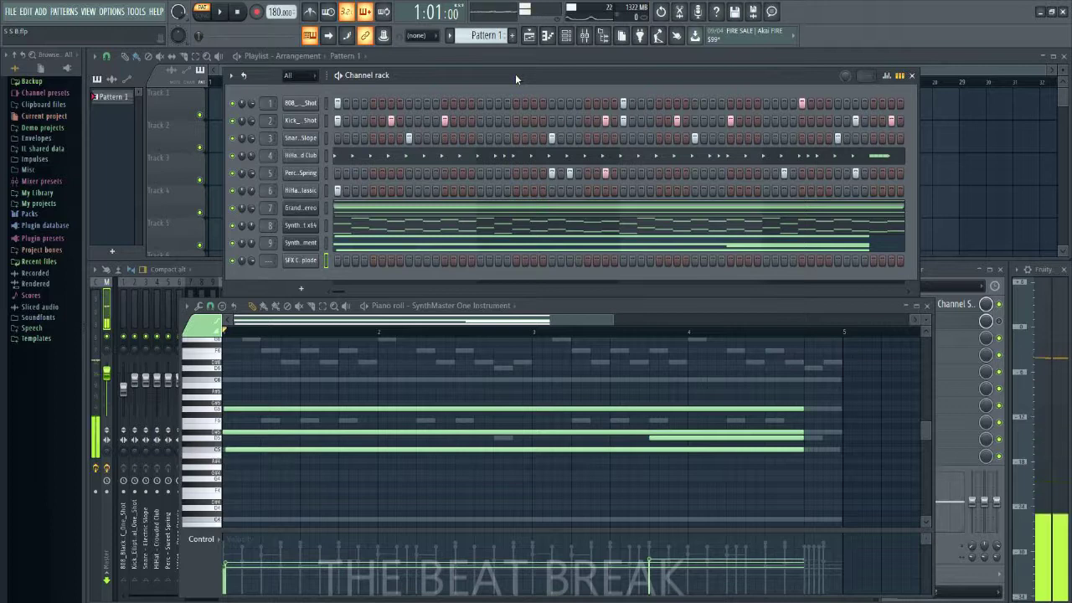
pyautogui.press('space')
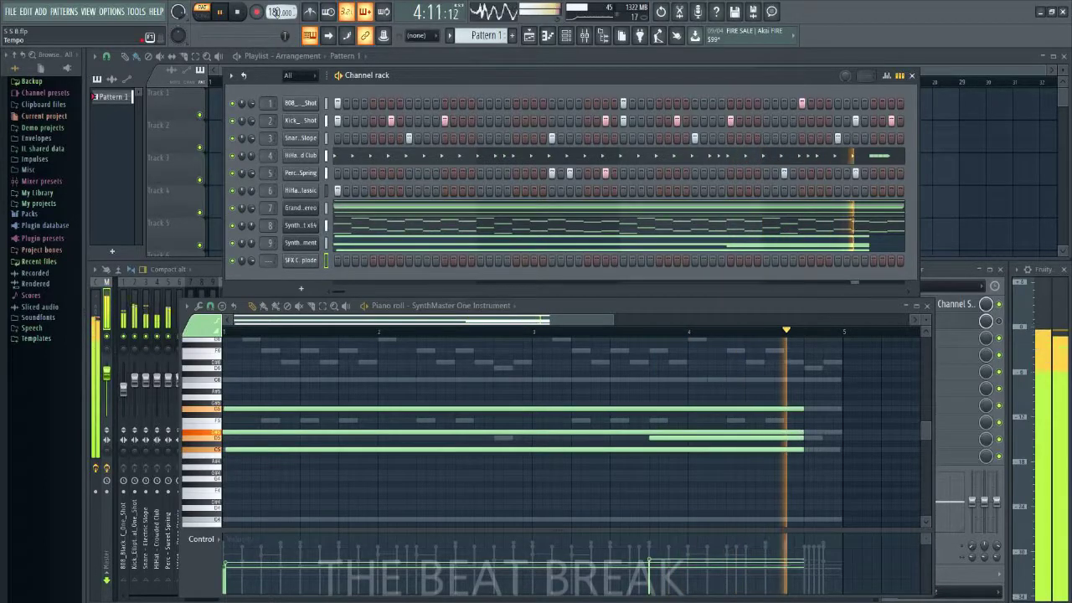
pyautogui.press('space')
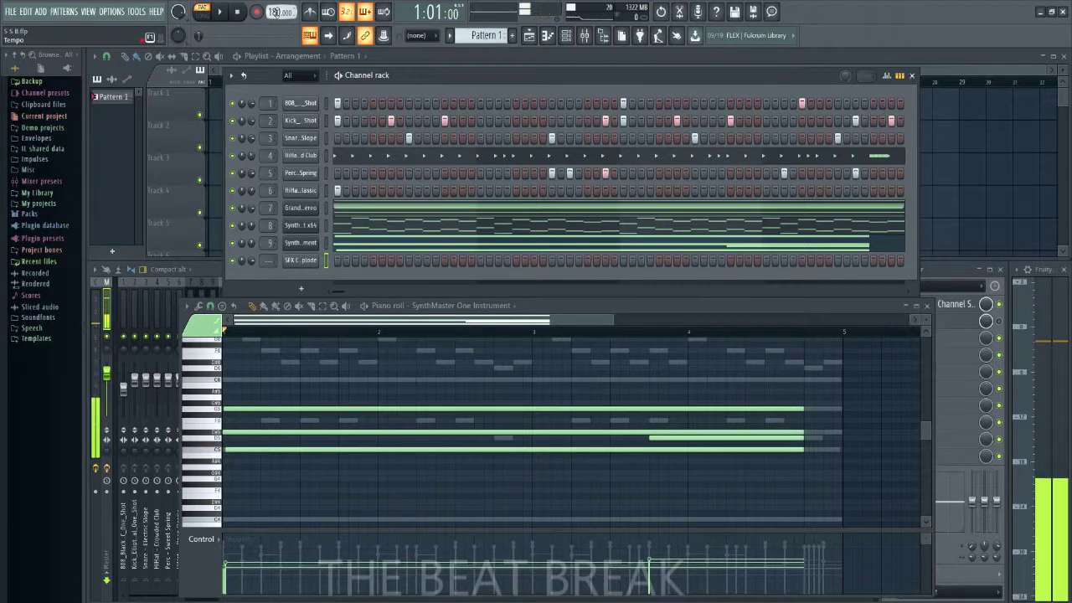
# Step: Inspect the tempo presets and the Half speed option, and play the full beat again
pyautogui.rightClick(275, 11)
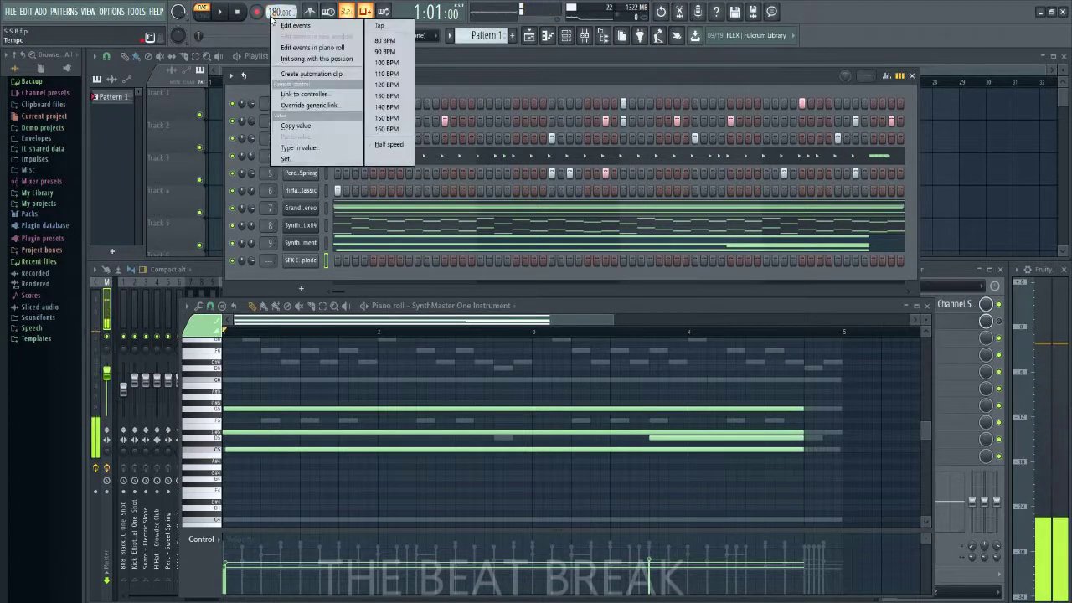
pyautogui.click(401, 146)
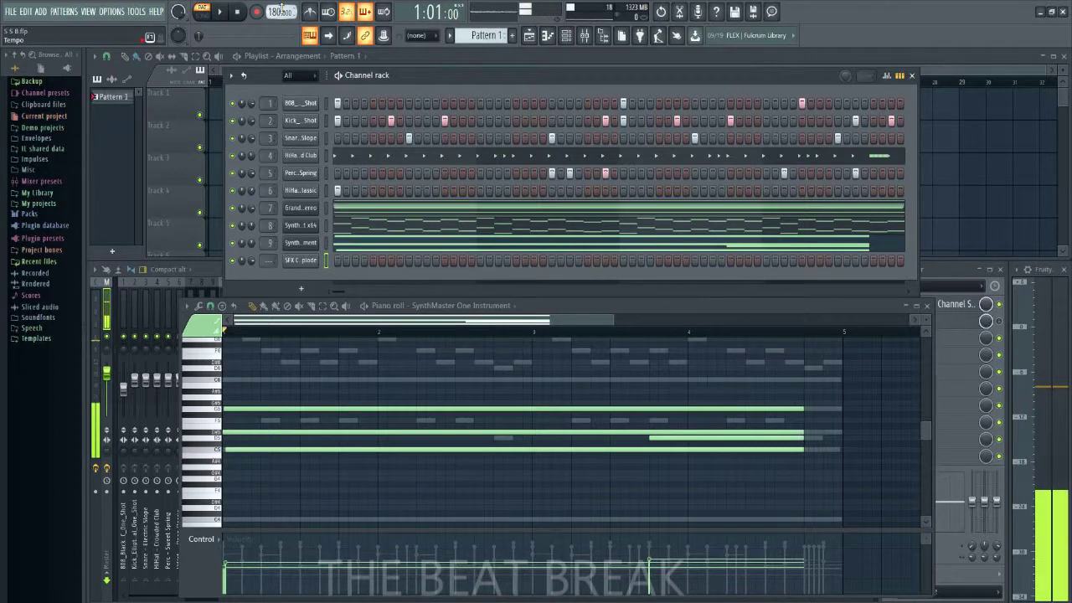
pyautogui.press('space')
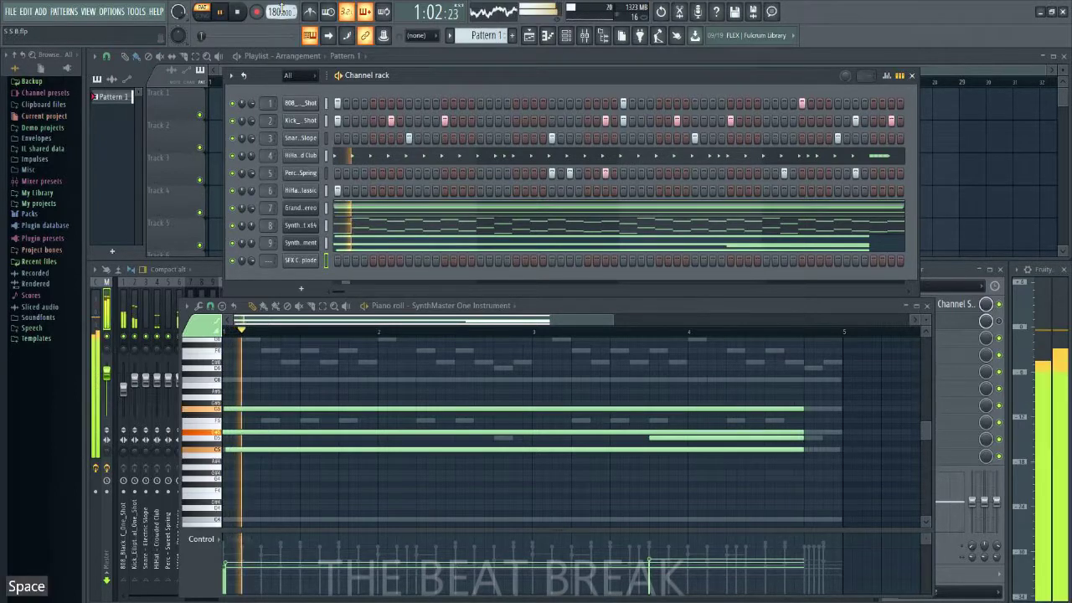